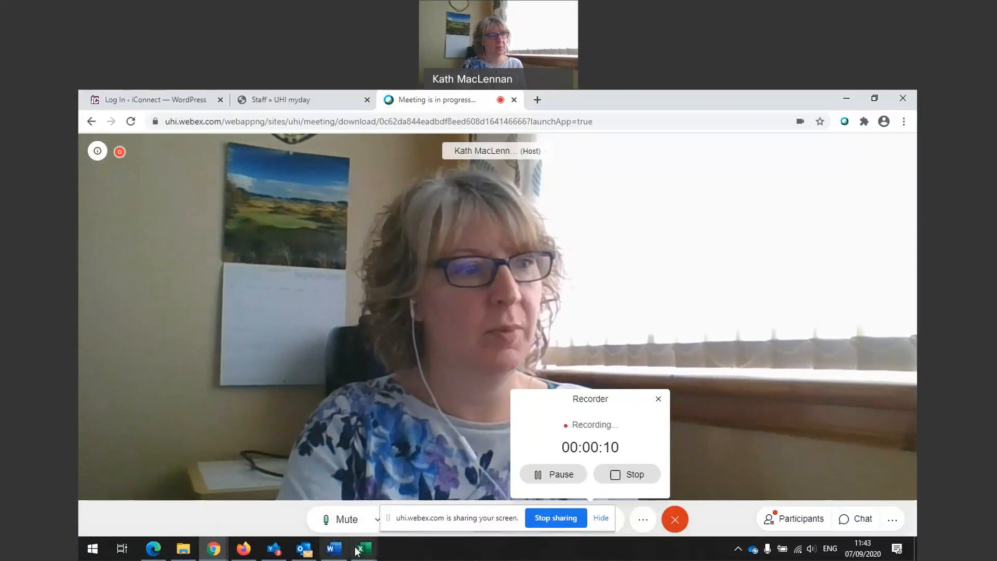
Bring the 'Erics expenses' Excel workbook to the front from the taskbar.
left_click(363, 549)
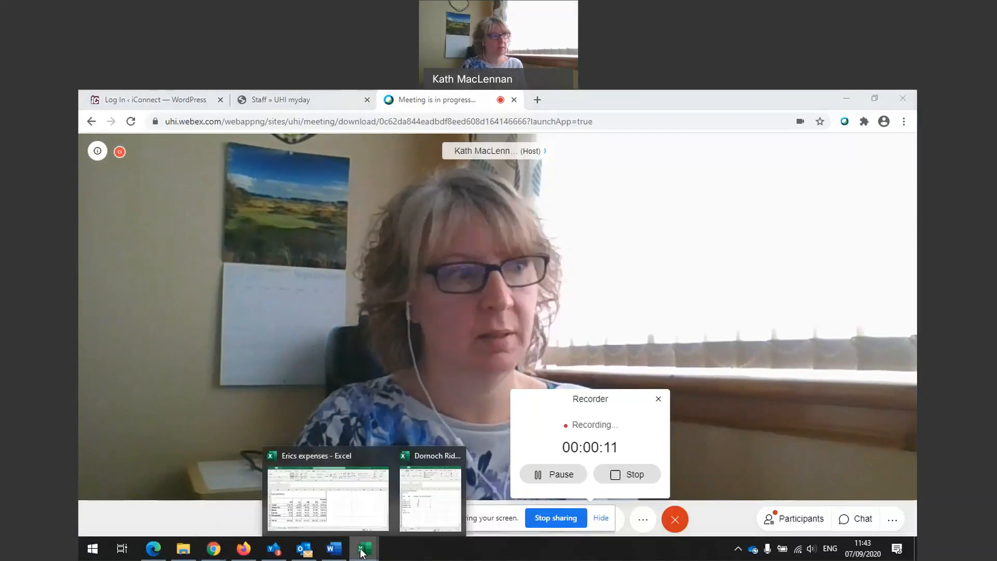
left_click(352, 507)
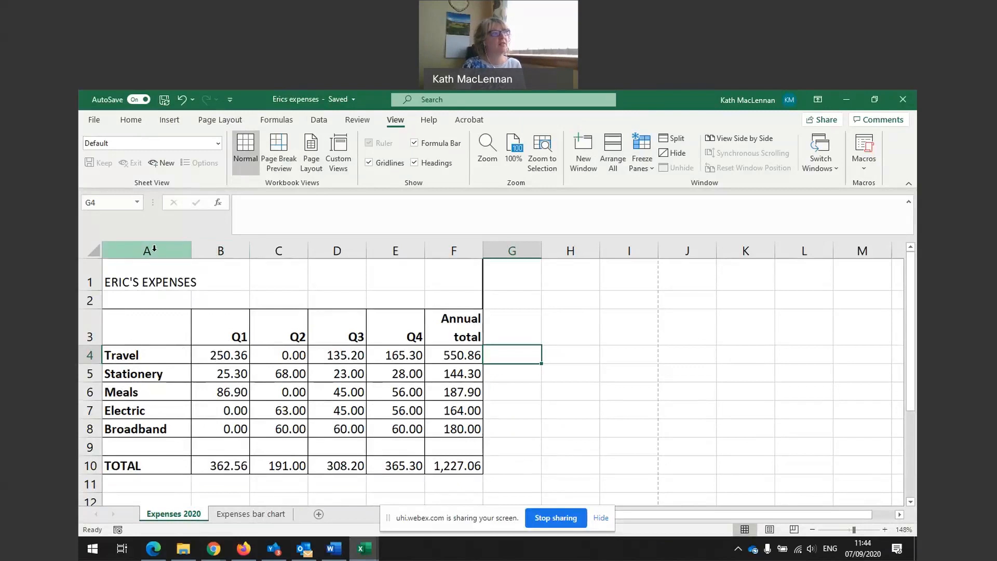
Right-align the labels in column A, then set them back to left alignment.
left_click(155, 249)
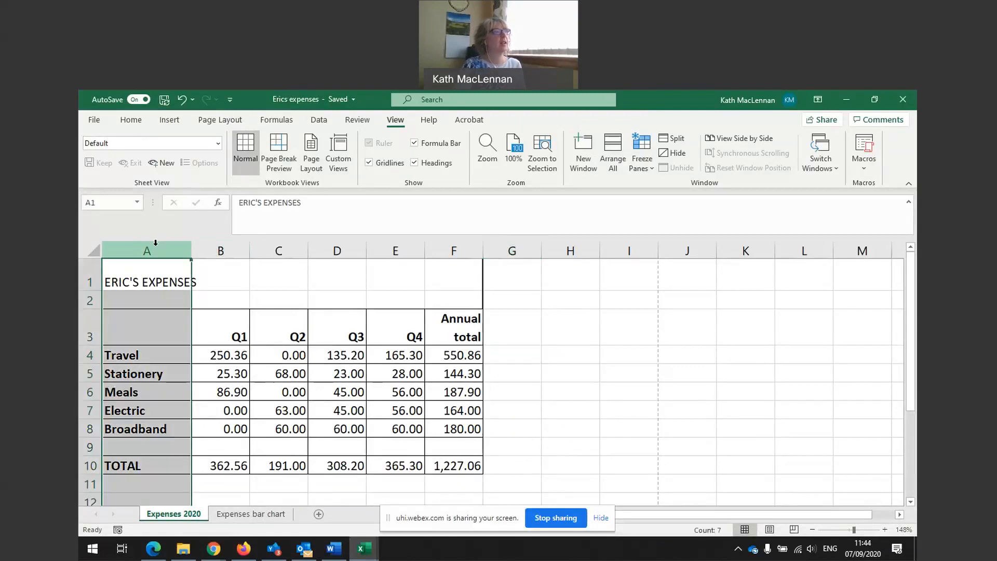
left_click(131, 120)
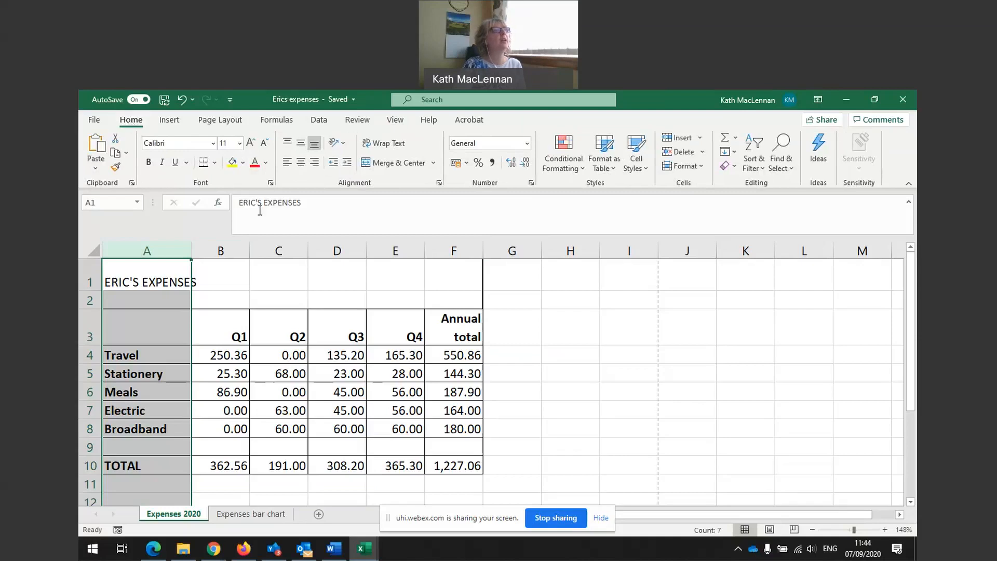
left_click(314, 163)
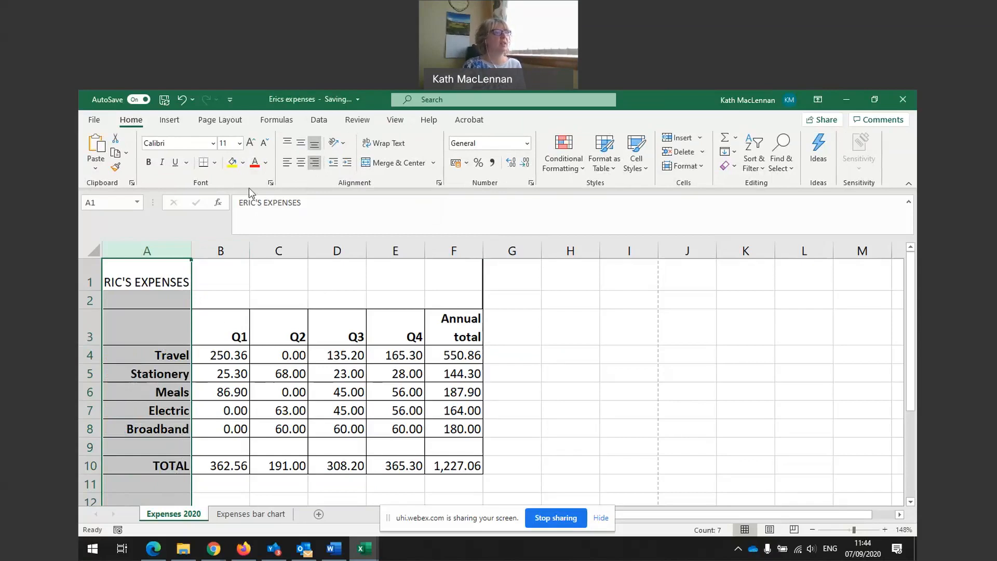
left_click(288, 164)
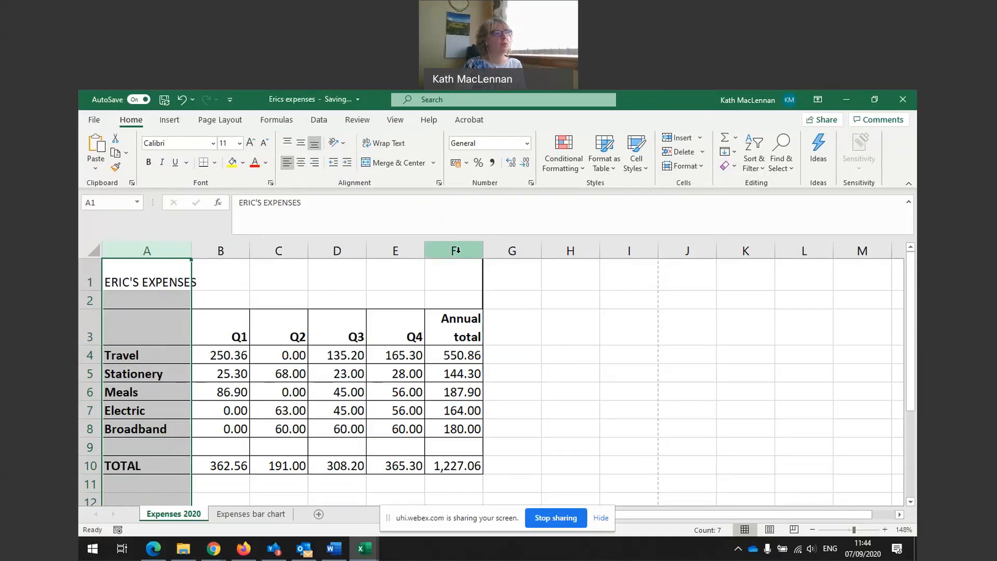
left_click(398, 251)
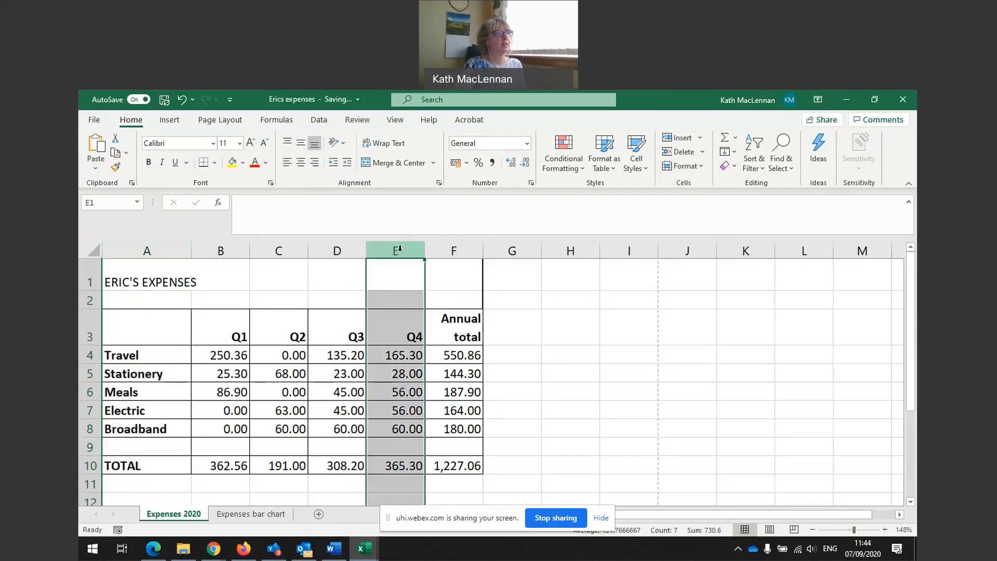
left_click(287, 168)
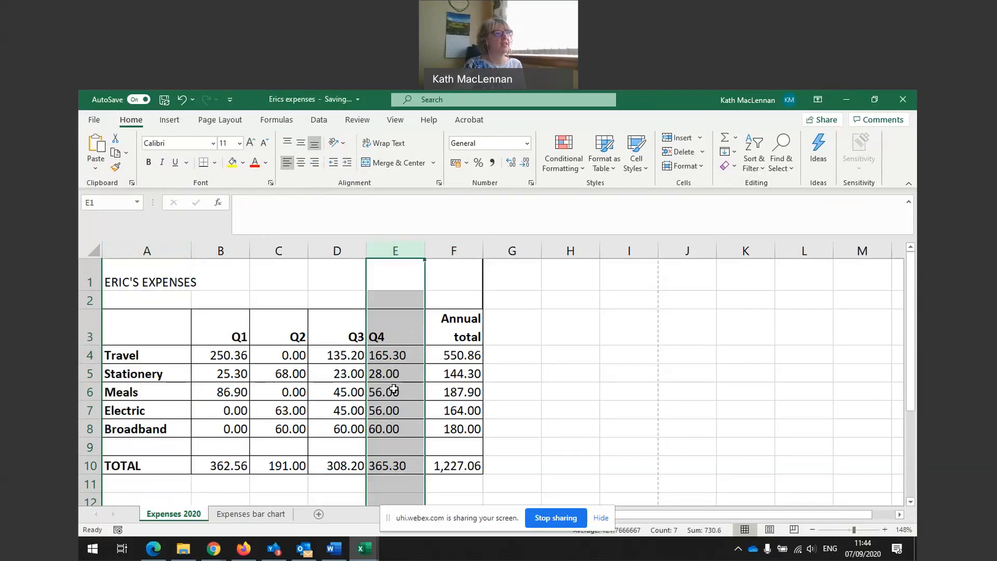
left_click(410, 362)
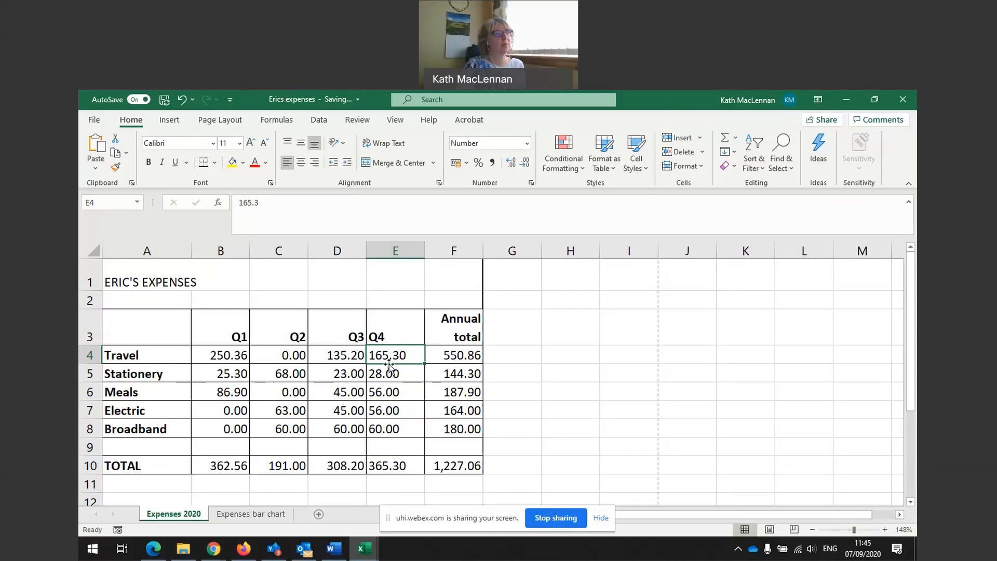
left_click(394, 251)
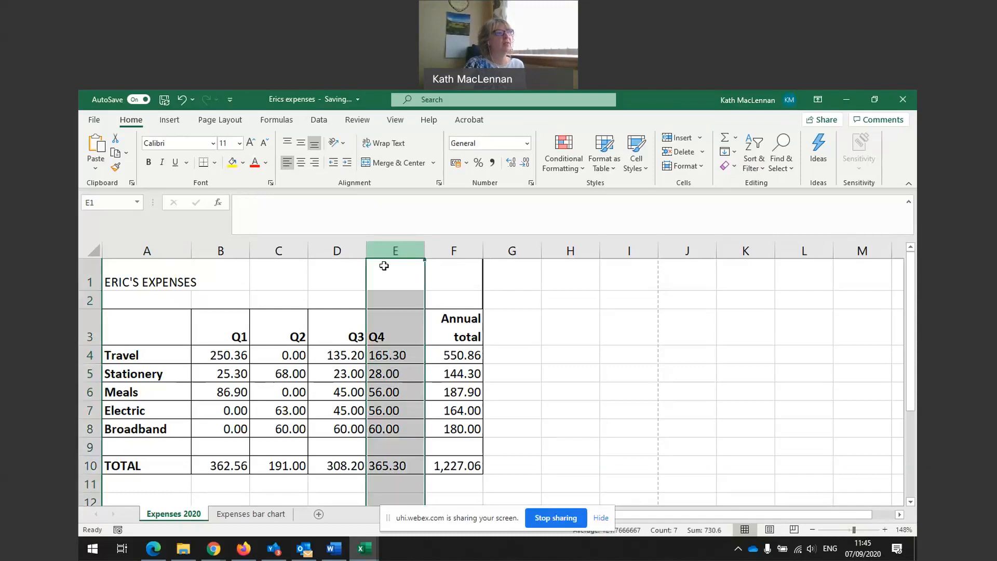
left_click(314, 162)
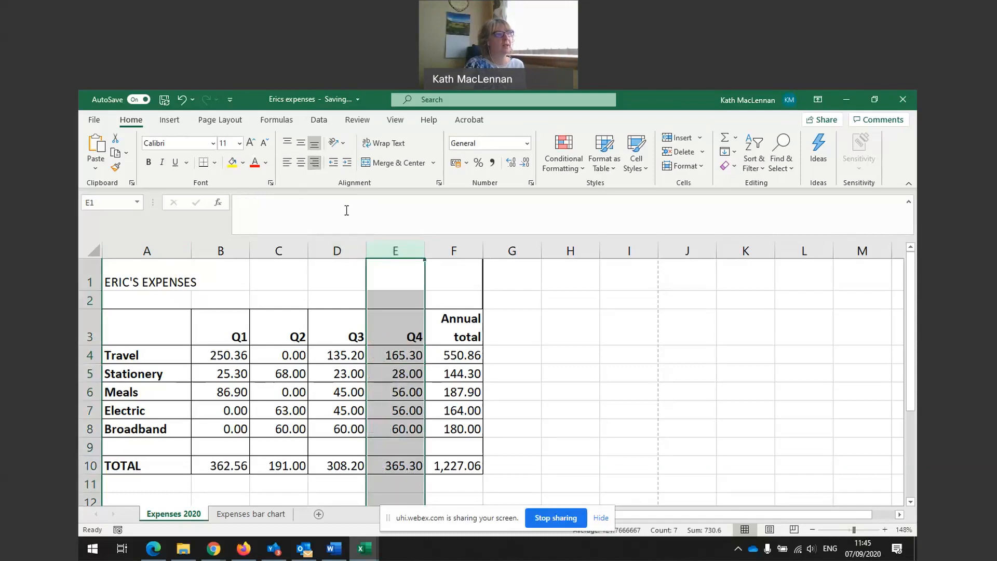
left_click(420, 349)
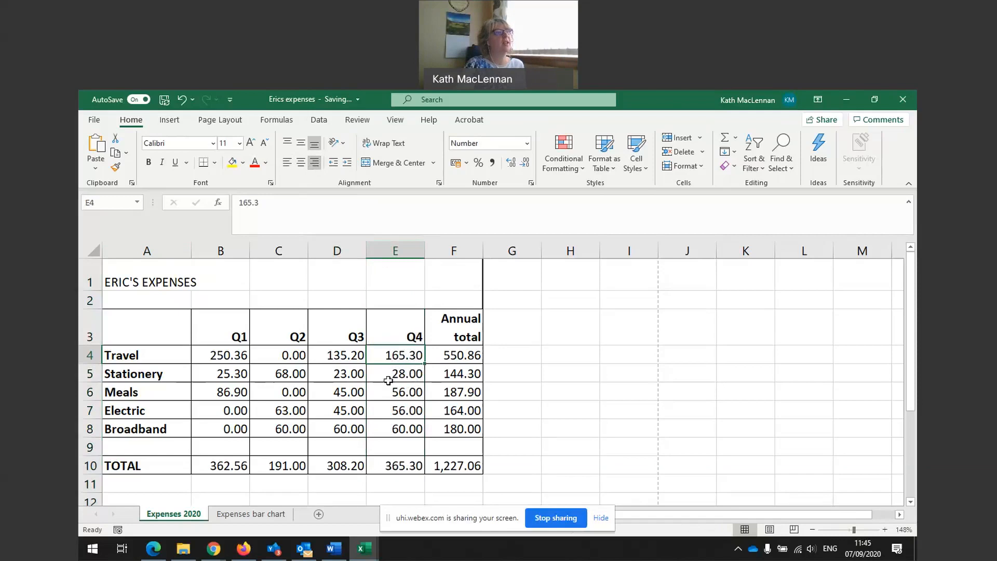
left_click(395, 330)
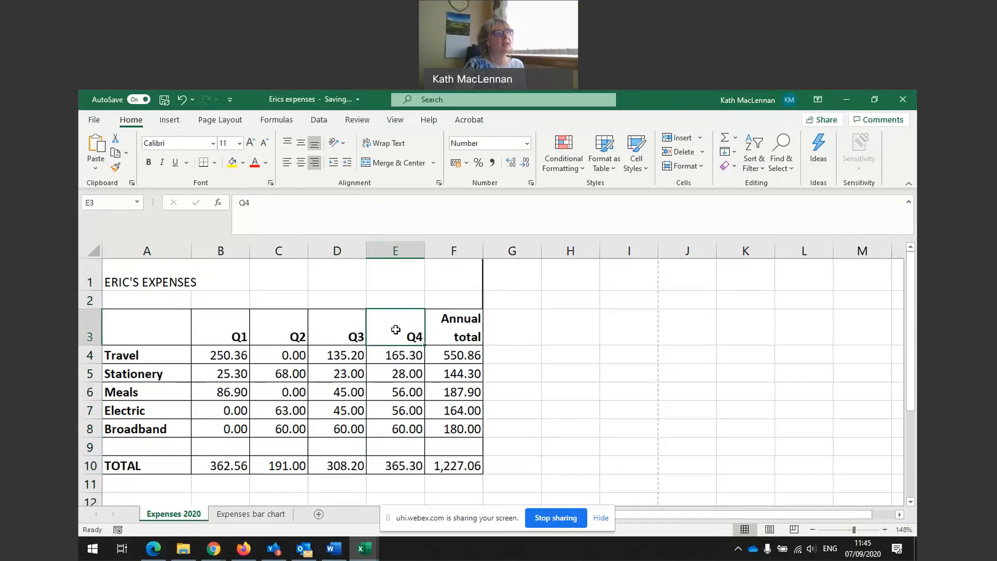
left_click(299, 166)
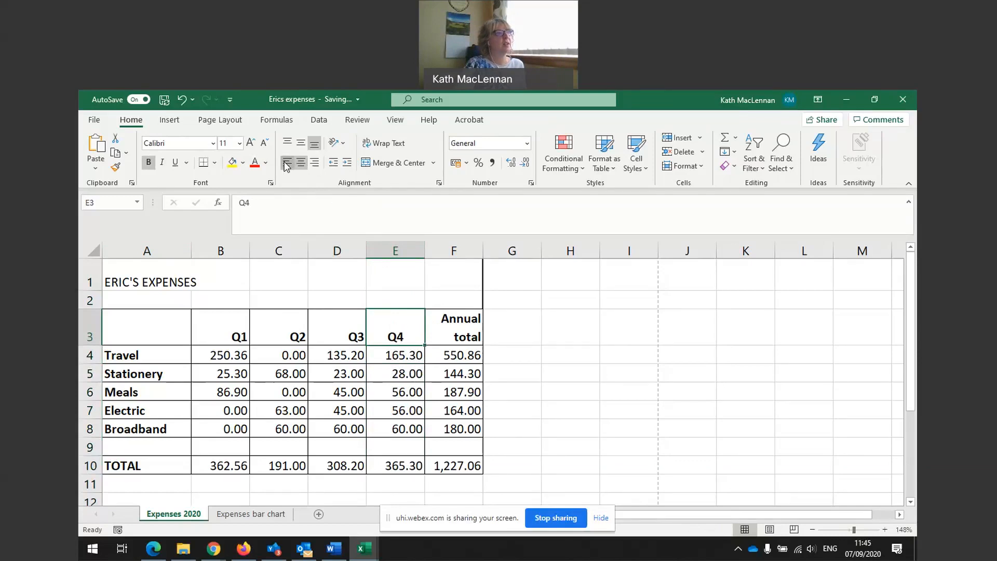
left_click(287, 162)
left_click(314, 162)
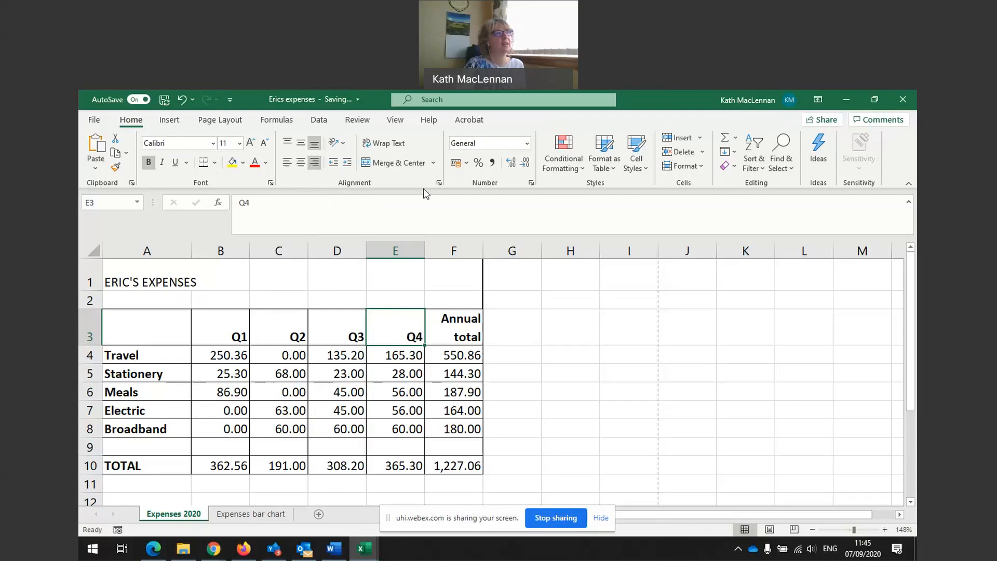
left_click(543, 331)
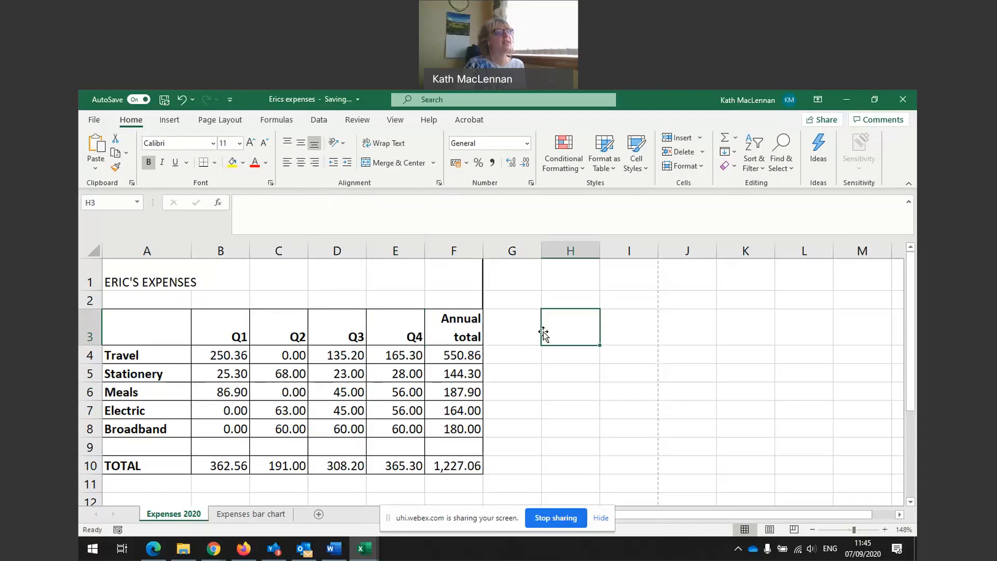
left_click(460, 331)
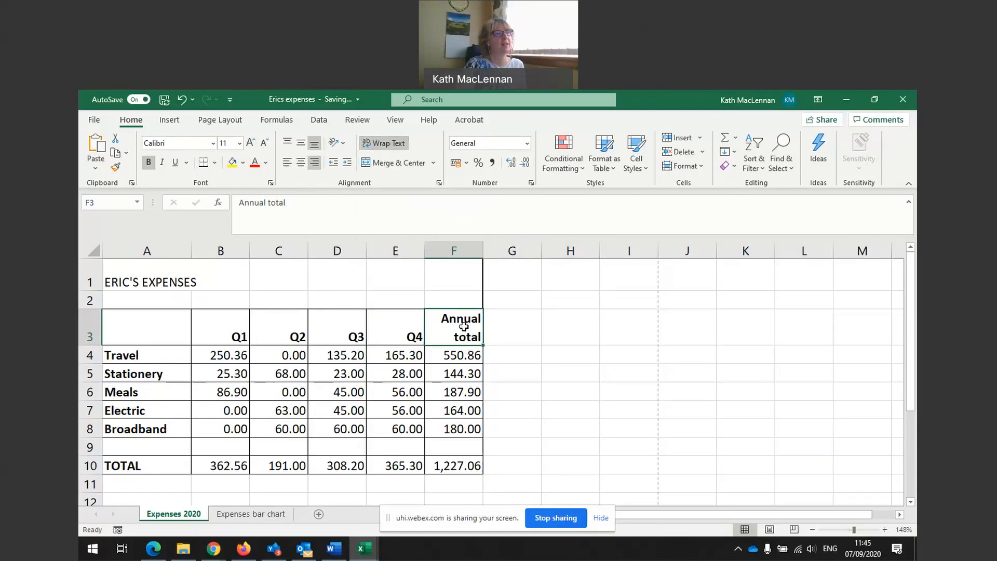
left_click(383, 143)
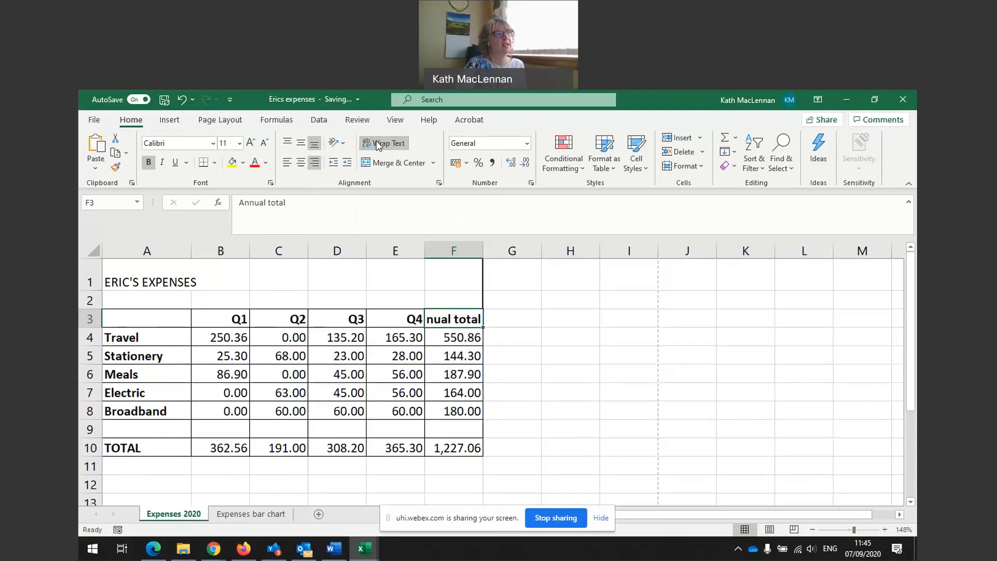
left_click(509, 319)
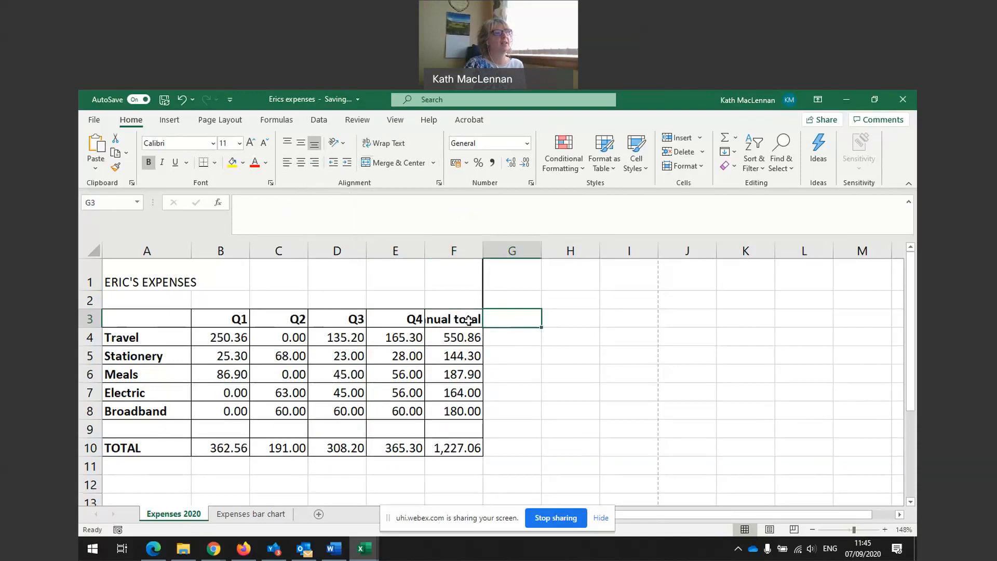
left_click(449, 320)
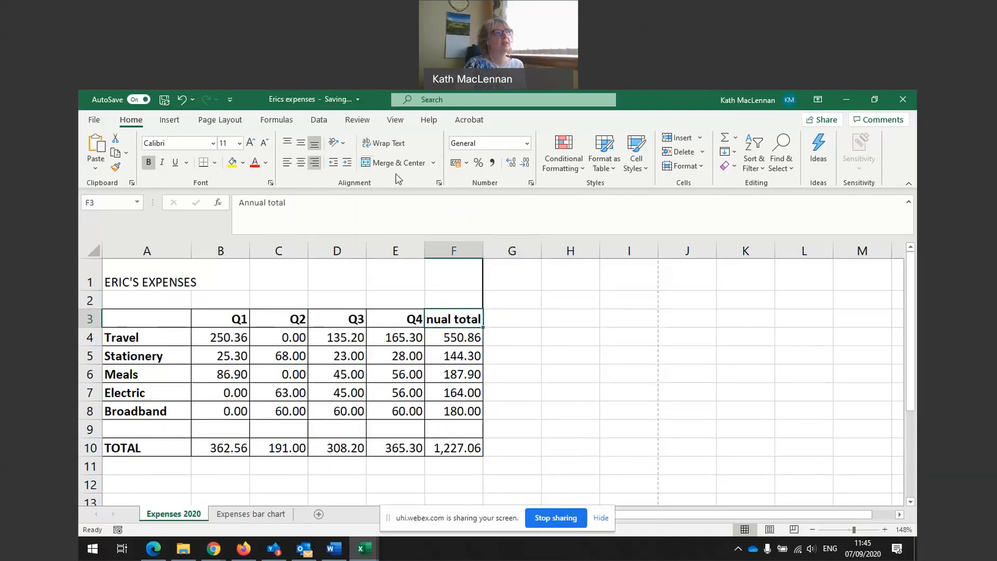
left_click(384, 144)
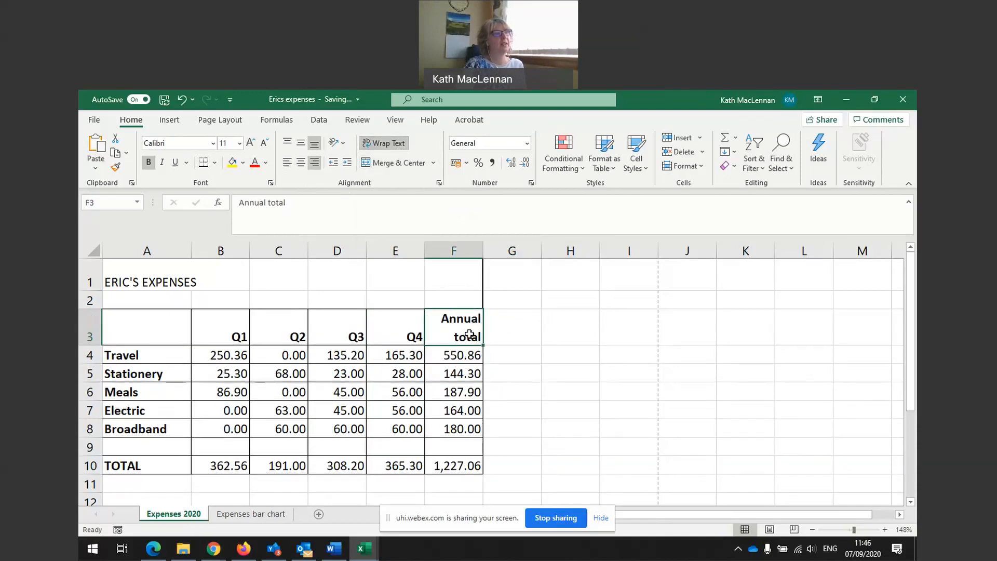
left_click(512, 342)
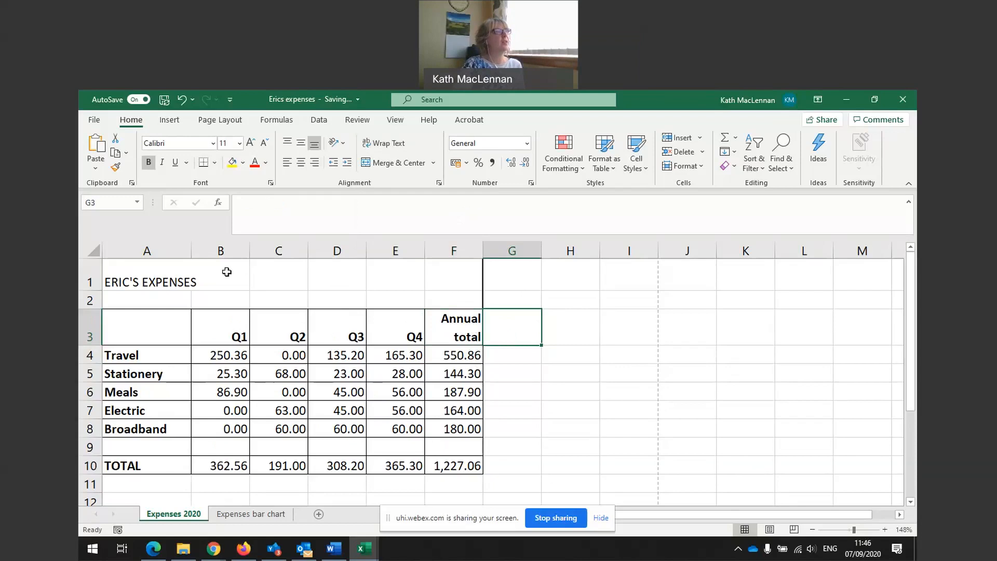
Switch the Expenses 2020 sheet to Page Layout view.
left_click(230, 122)
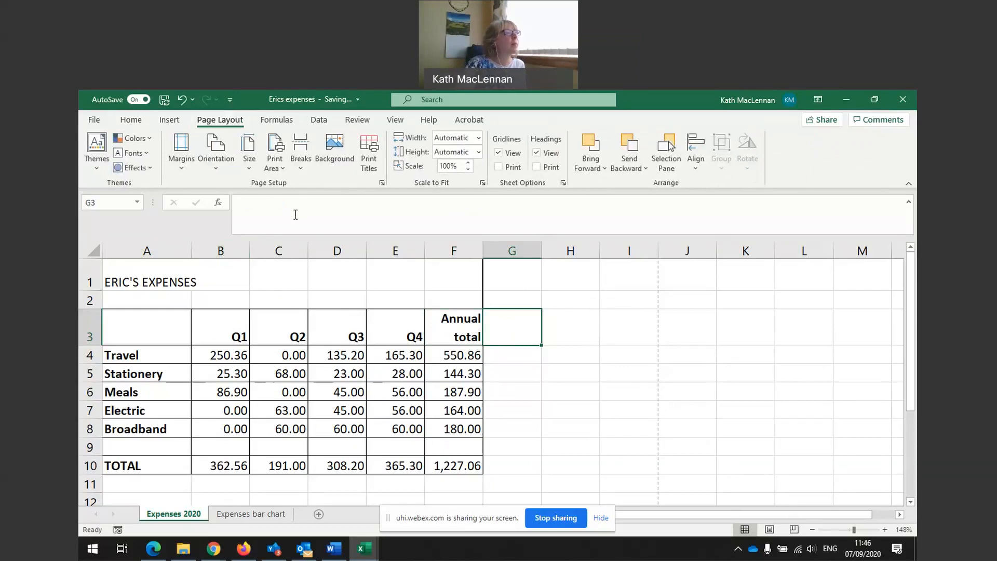
left_click(395, 120)
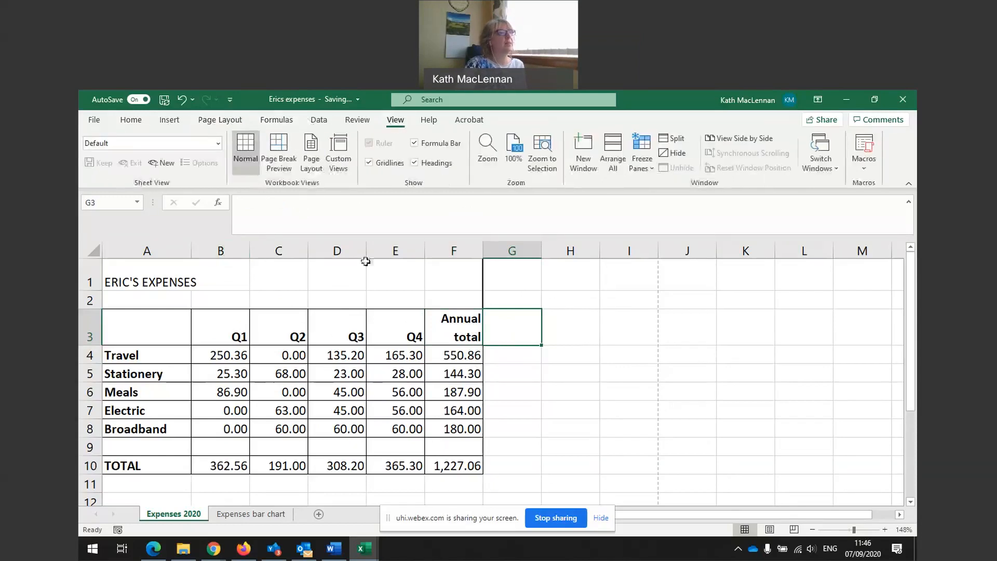
left_click(312, 165)
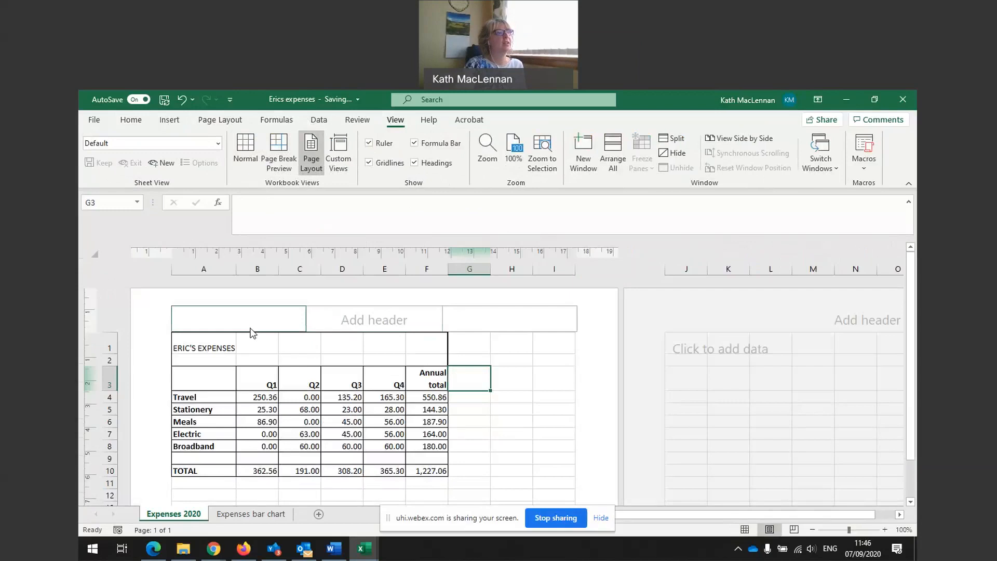
scroll(406, 376, "down", 3)
scroll(406, 375, "down", 12)
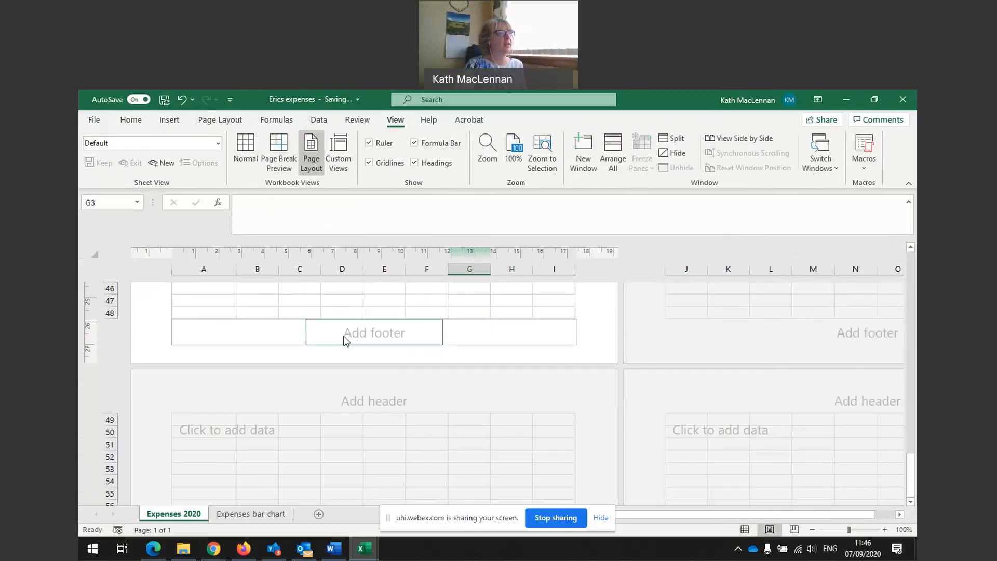
scroll(347, 340, "up", 15)
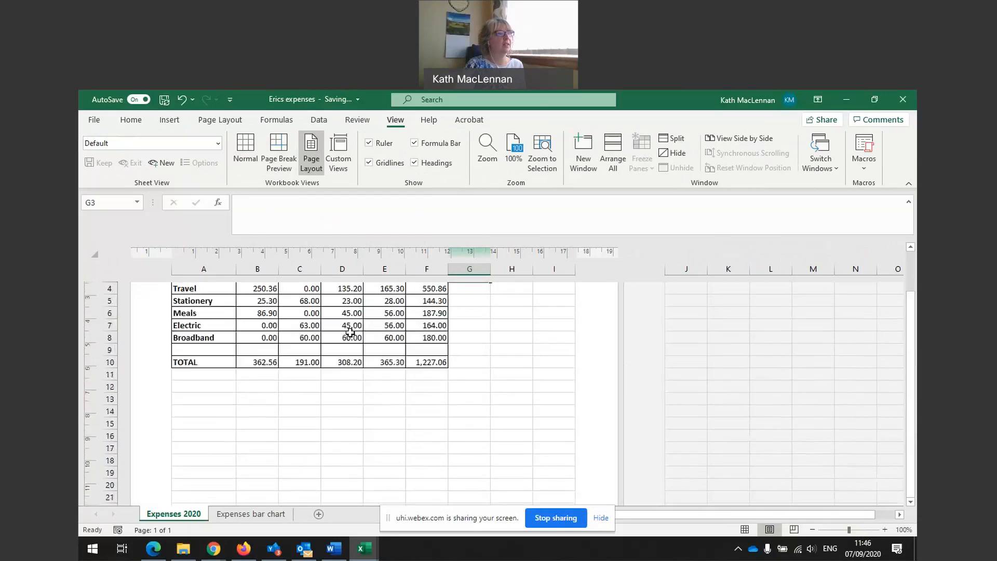
Enter the author's name in the right section of the page header.
left_click(259, 317)
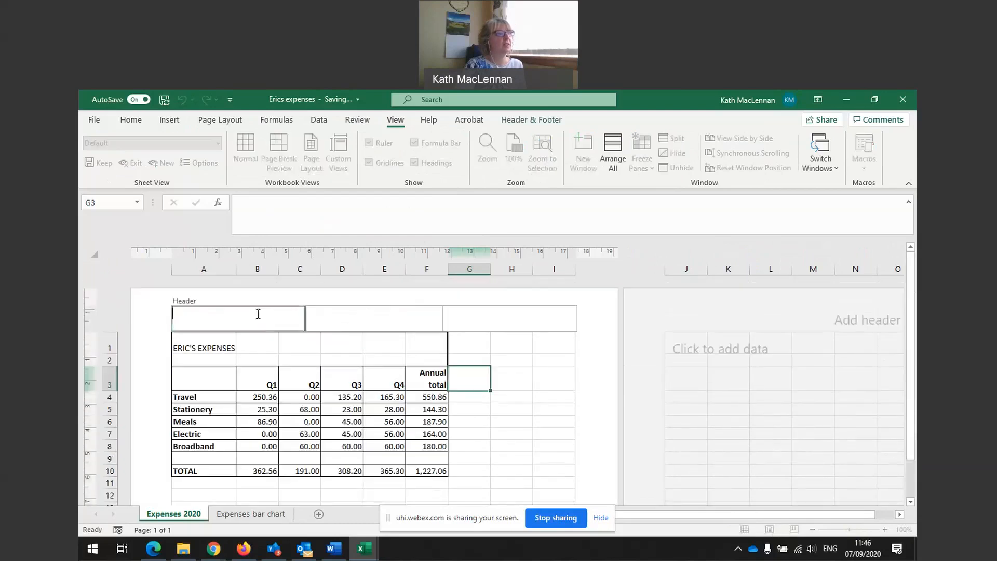
left_click(353, 316)
left_click(475, 315)
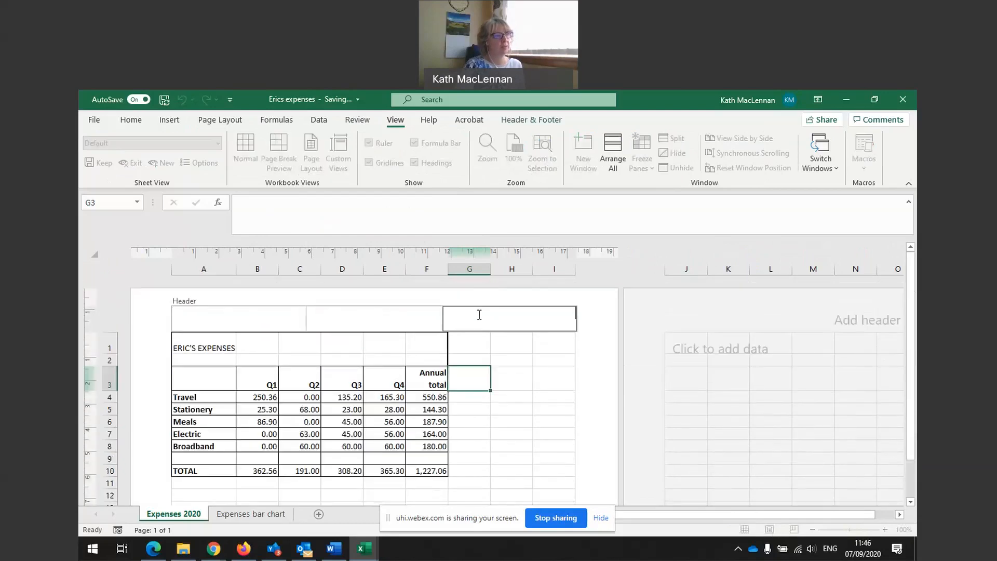
type("Kath MacLennan")
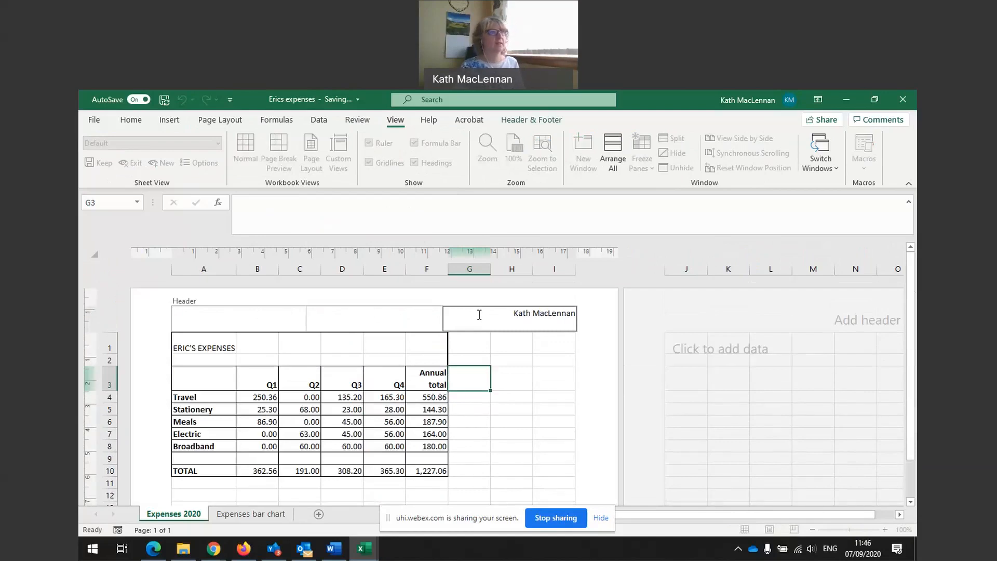
left_click(509, 364)
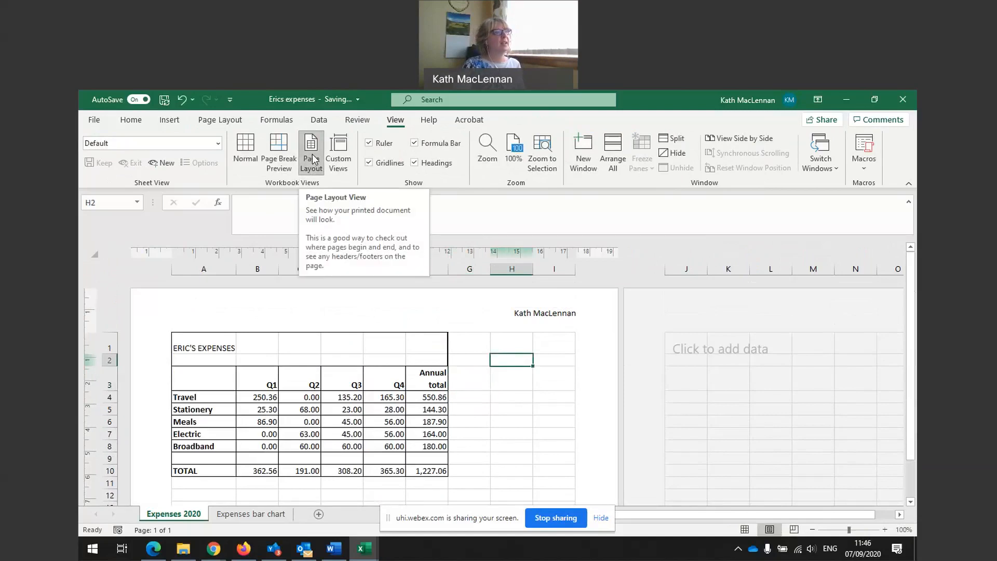
Enter 7 September 2020 in the left section of the page footer.
scroll(444, 383, "down", 4)
scroll(444, 382, "down", 9)
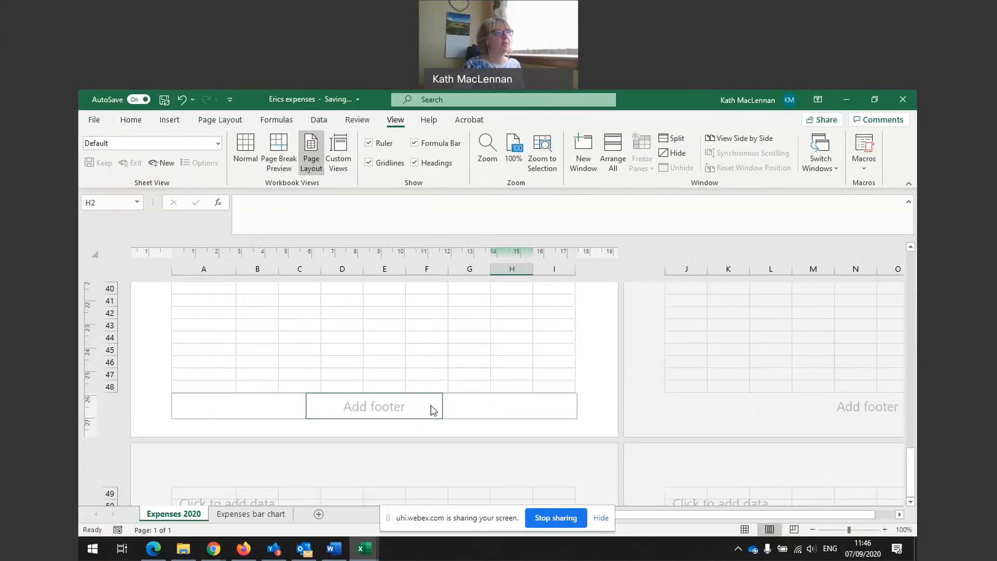
left_click(296, 405)
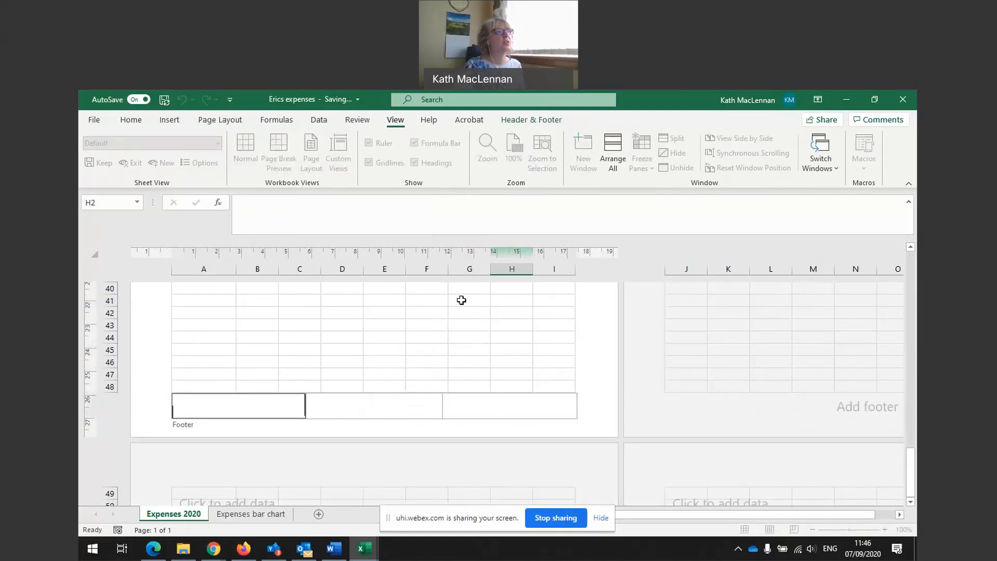
left_click(167, 122)
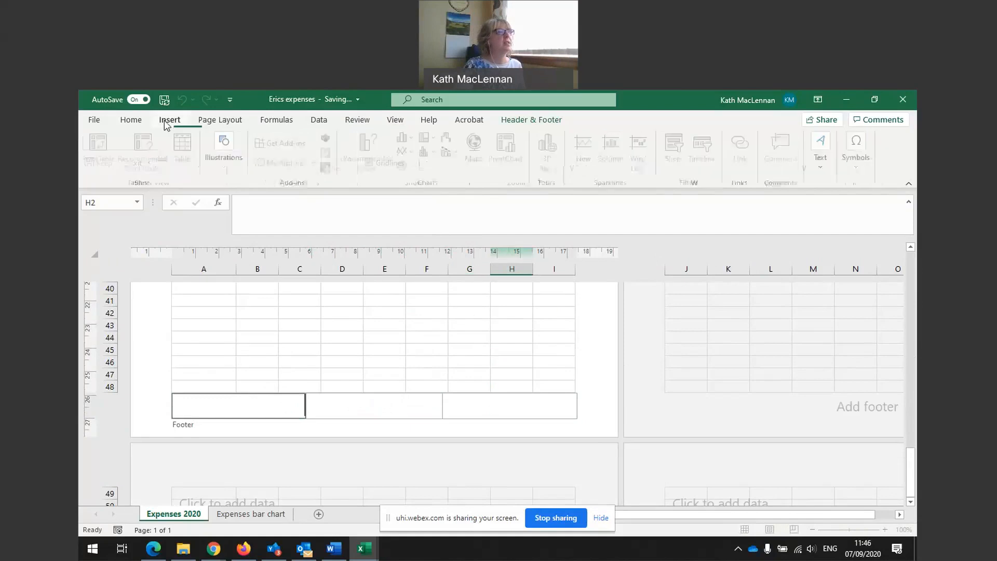
left_click(137, 123)
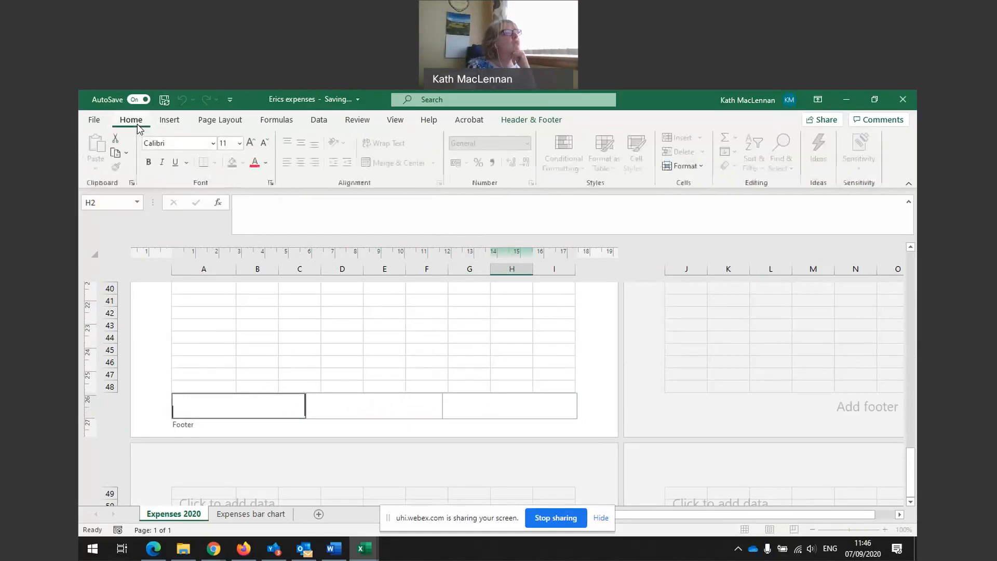
left_click(394, 121)
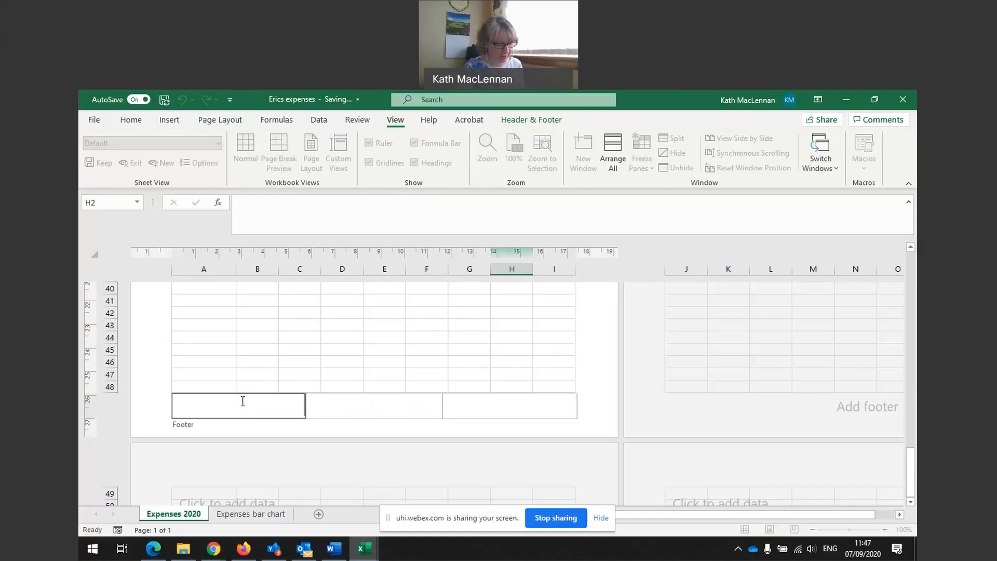
type("September 2020")
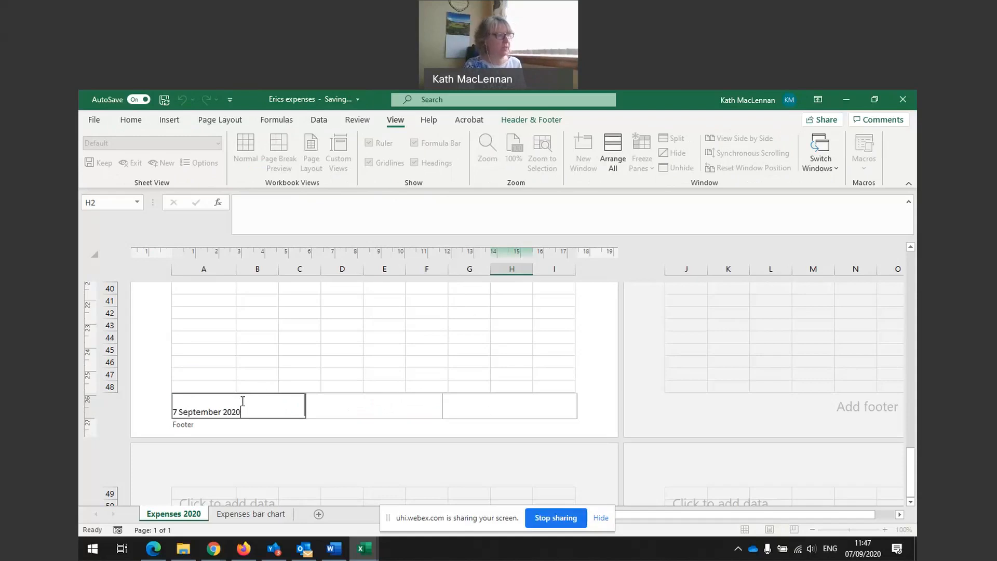
left_click(336, 376)
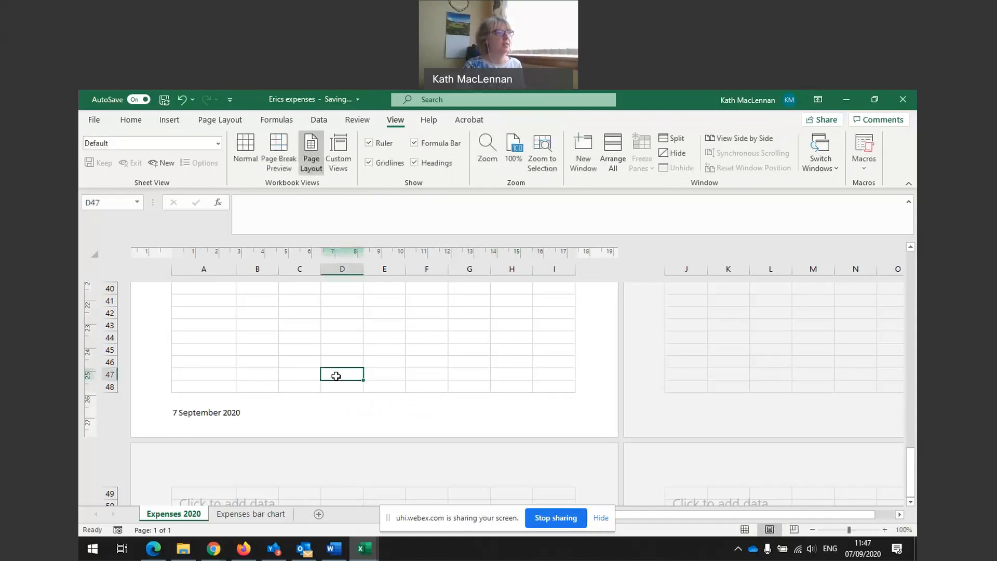
Return the worksheet to Normal view, scrolled back to the top.
scroll(323, 340, "up", 3)
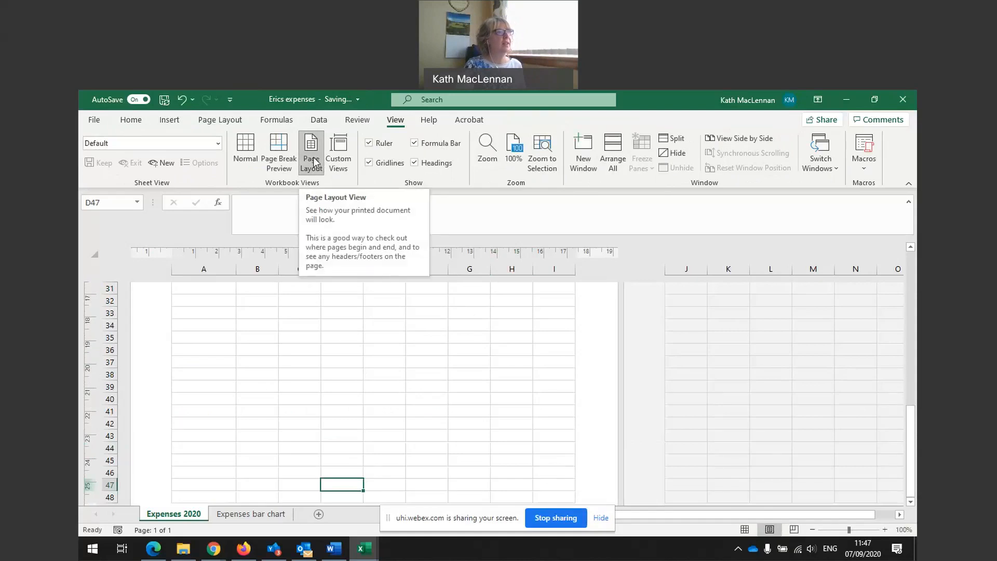
left_click(247, 164)
scroll(366, 372, "up", 11)
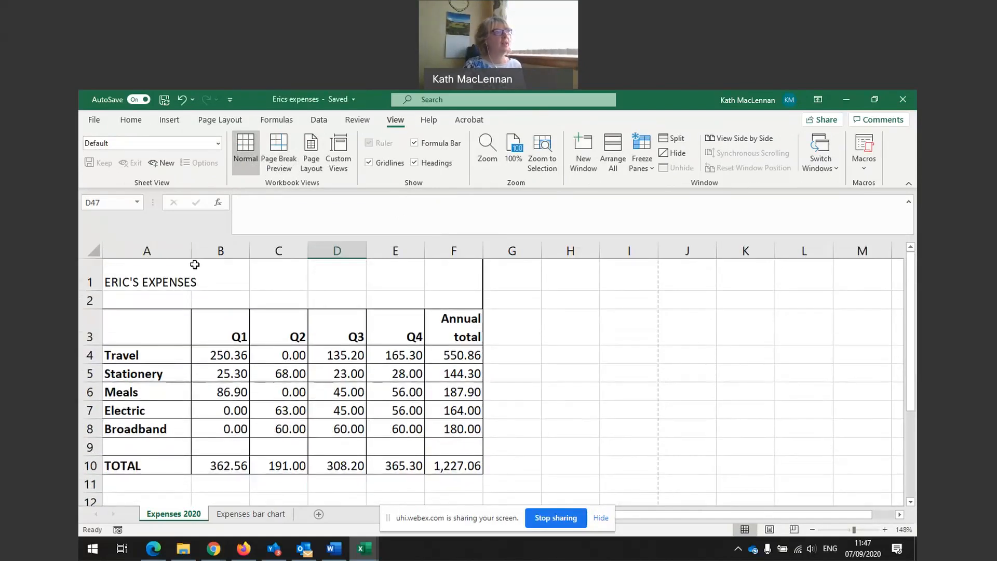
left_click(132, 121)
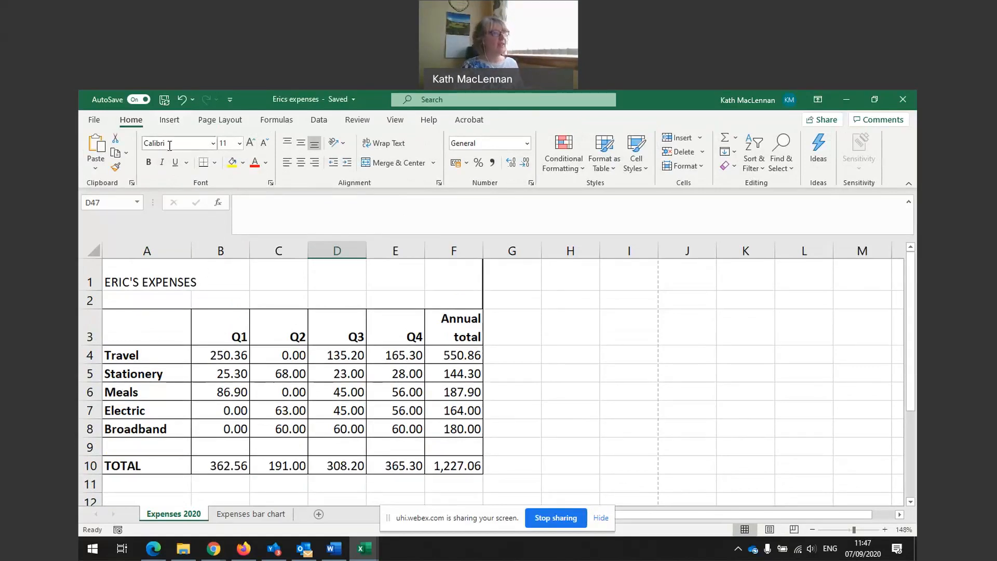
left_click(458, 358)
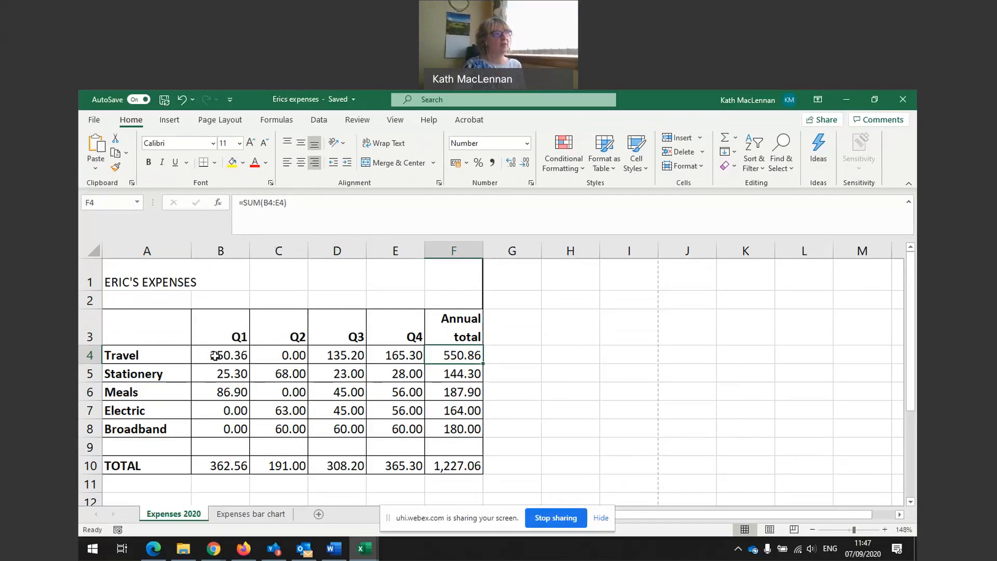
left_click(468, 368)
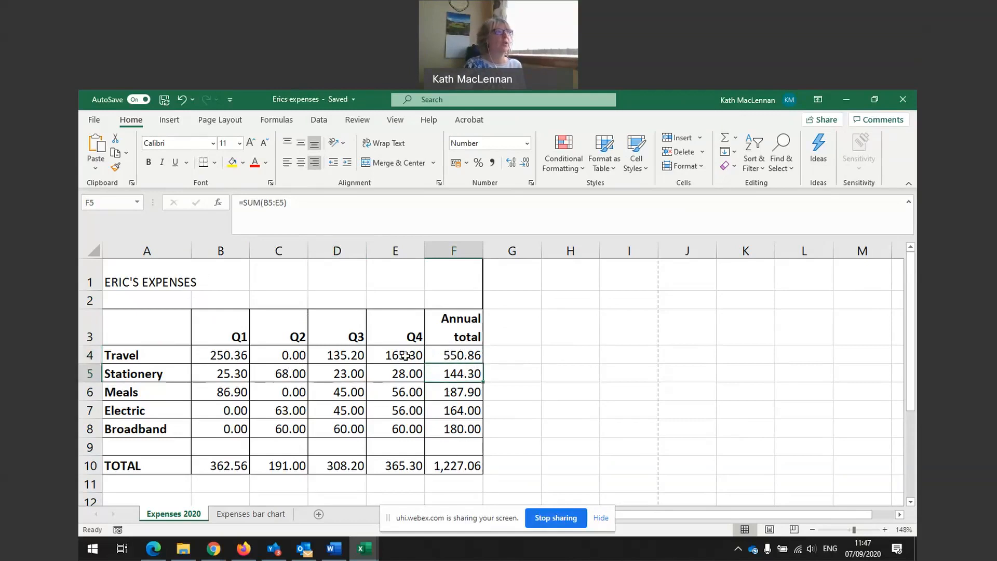
Turn on Show Formulas so cells display formulas like =SUM(B5:E5) instead of values.
left_click(275, 120)
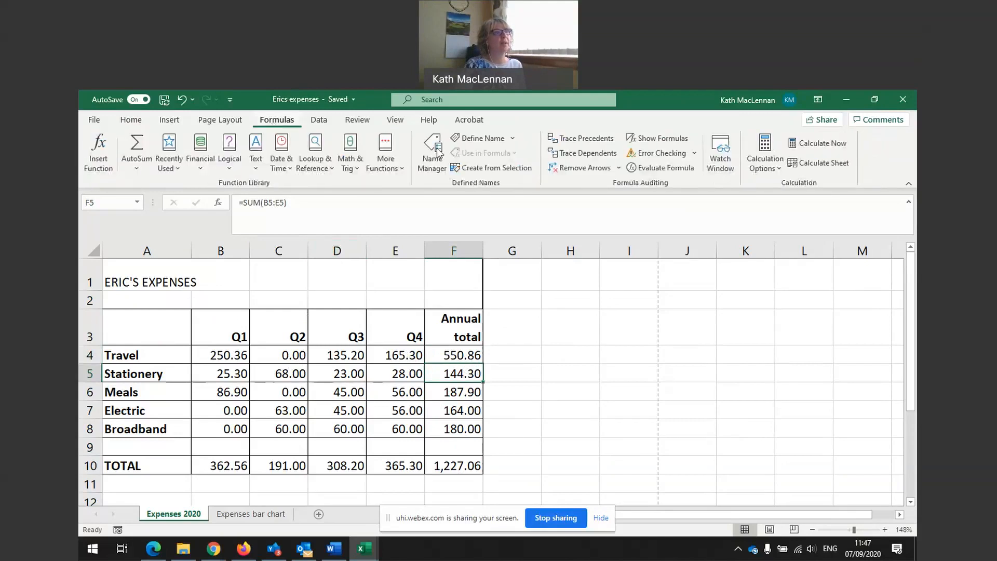
left_click(670, 139)
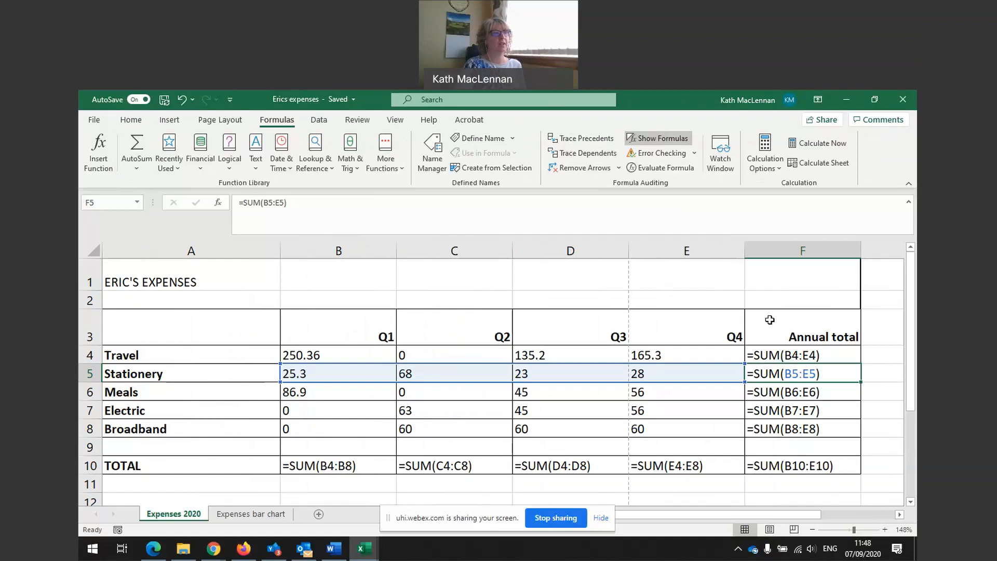
left_click(662, 138)
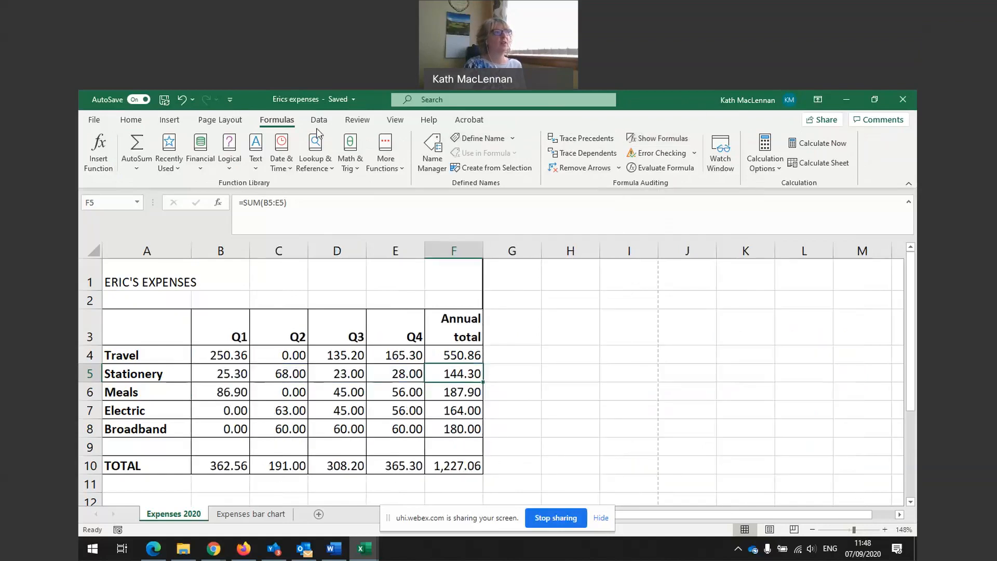
left_click(657, 138)
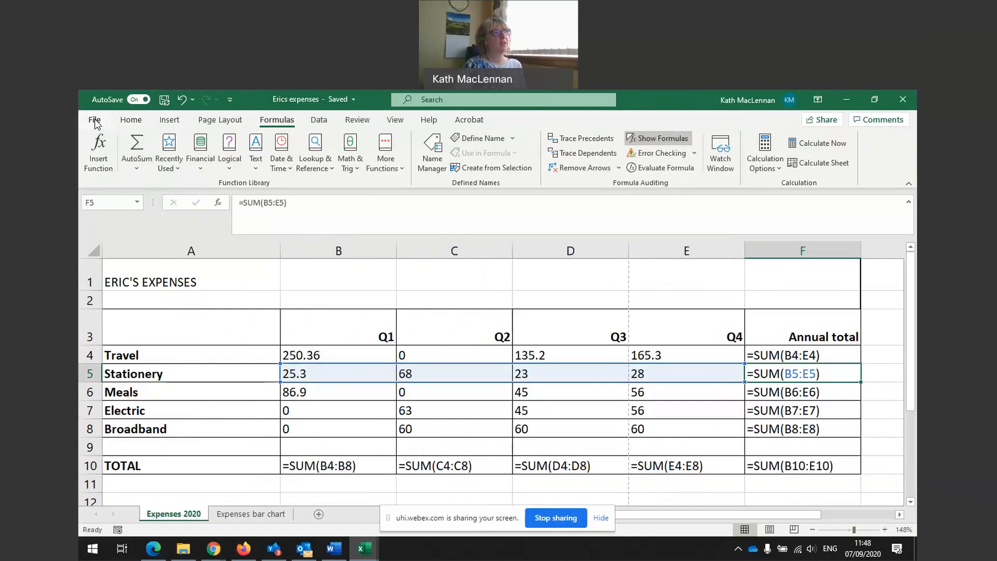
Open the Print preview and settings for the expenses sheet.
left_click(95, 122)
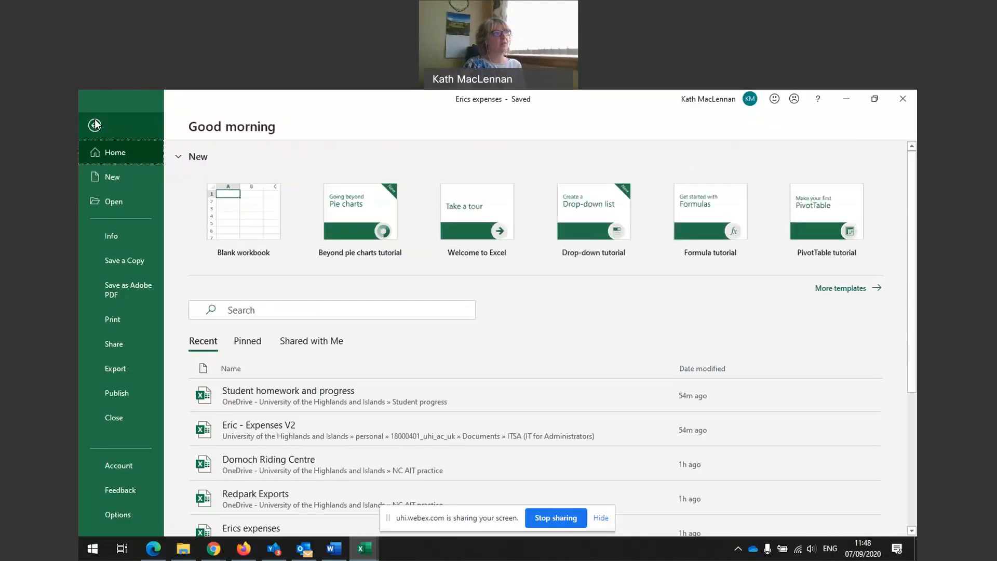
left_click(114, 322)
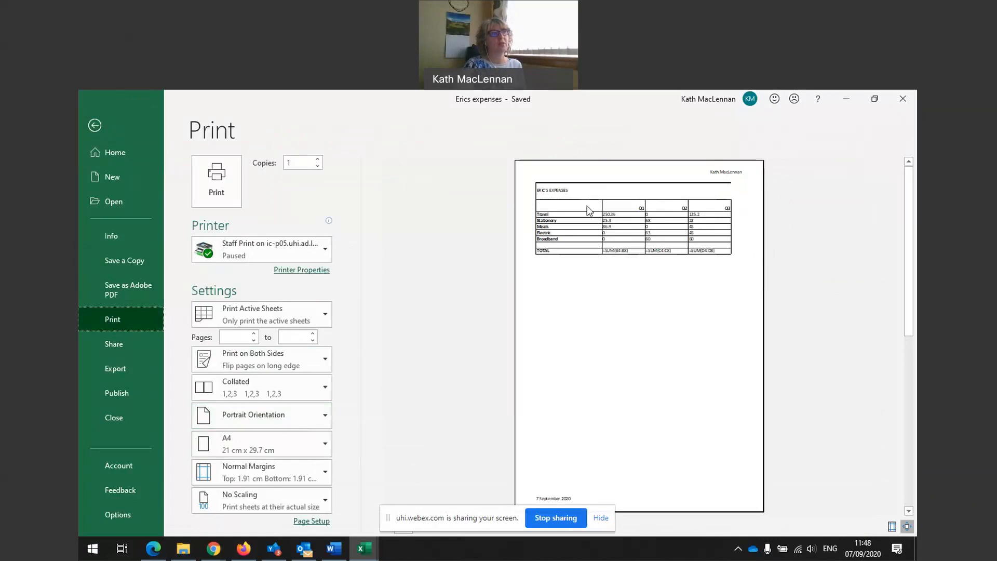
left_click(305, 418)
left_click(293, 471)
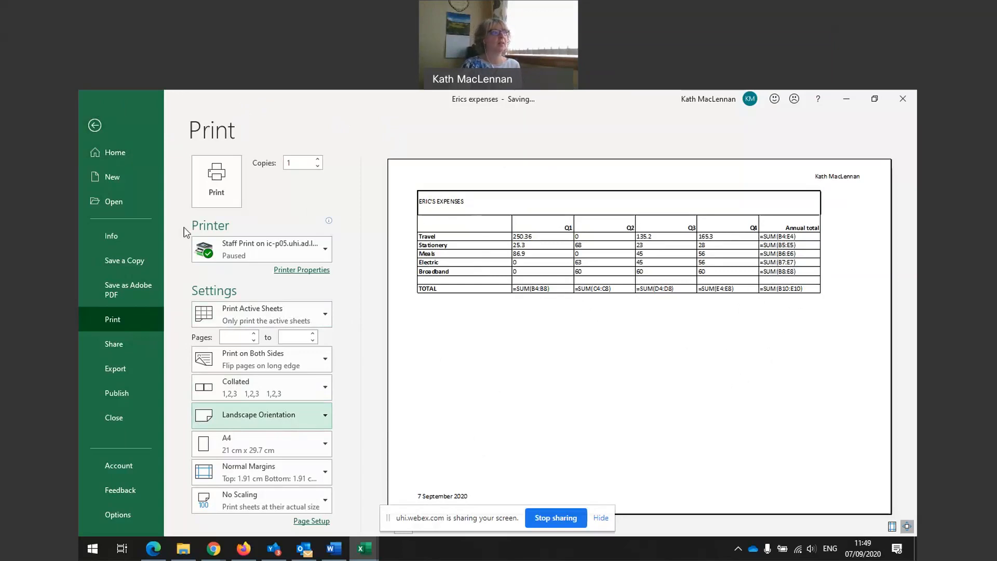
left_click(245, 419)
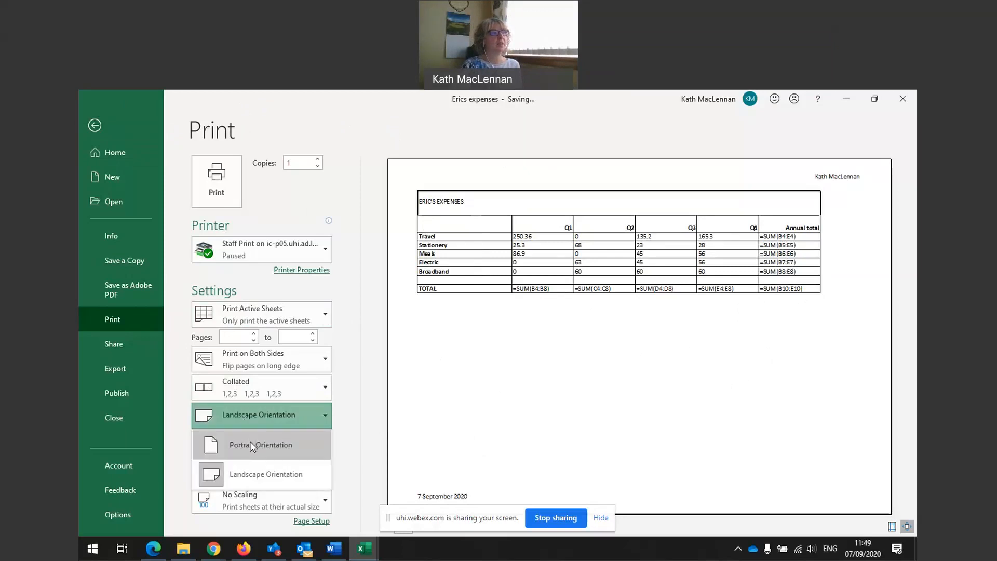
left_click(250, 441)
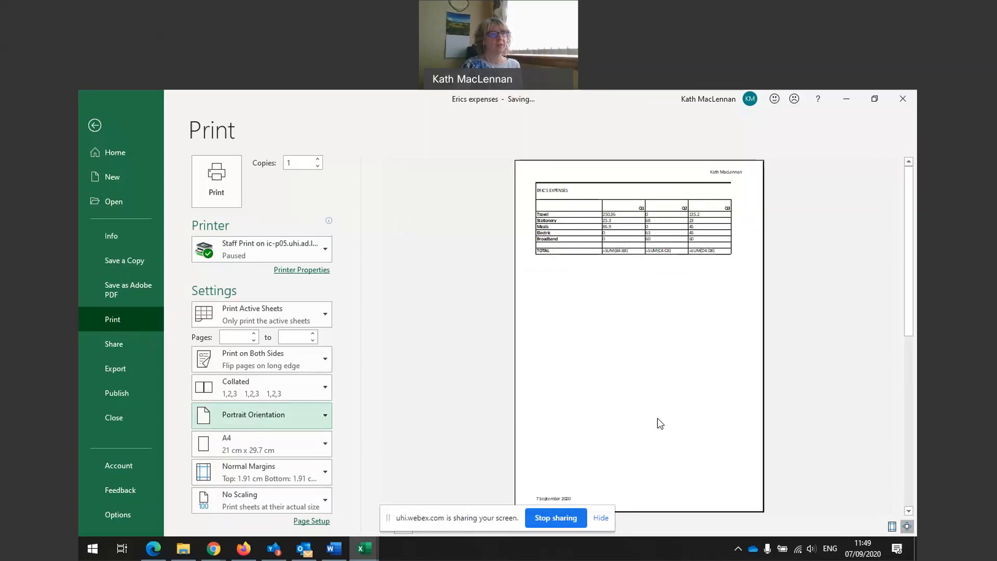
scroll(660, 423, "down", 1)
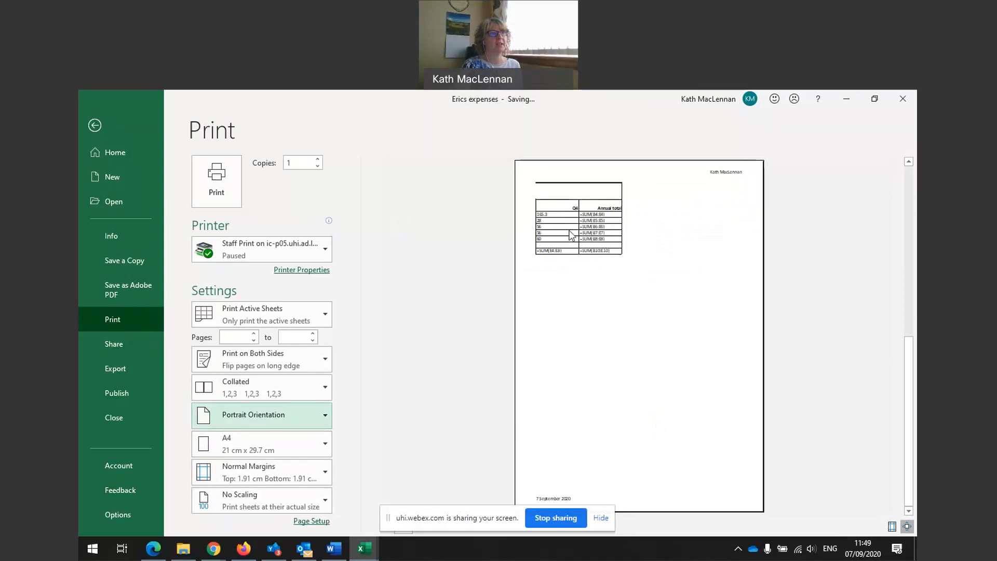
scroll(608, 341, "up", 1)
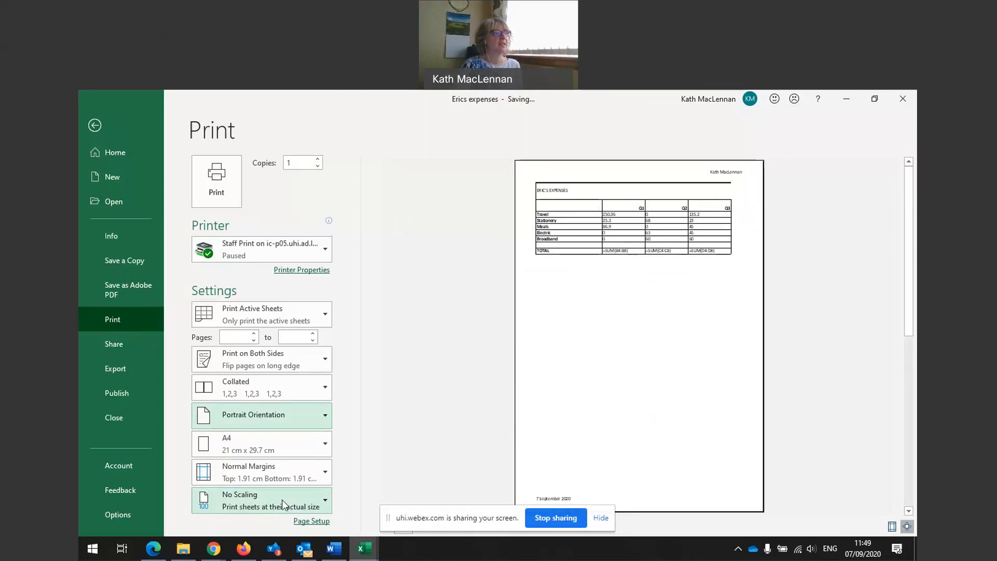
Set the printout to landscape and scale the whole sheet to fit one page.
left_click(326, 502)
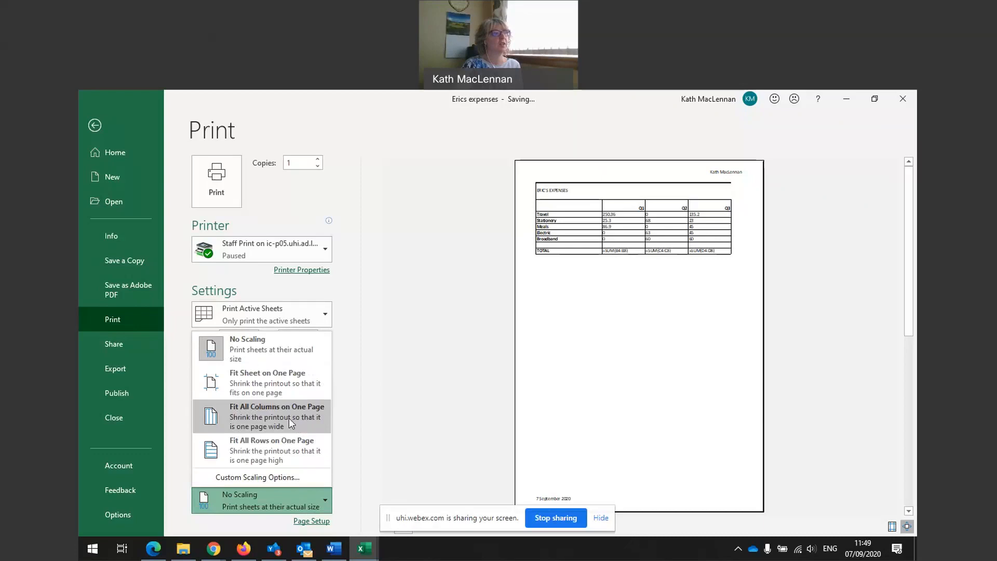
left_click(279, 380)
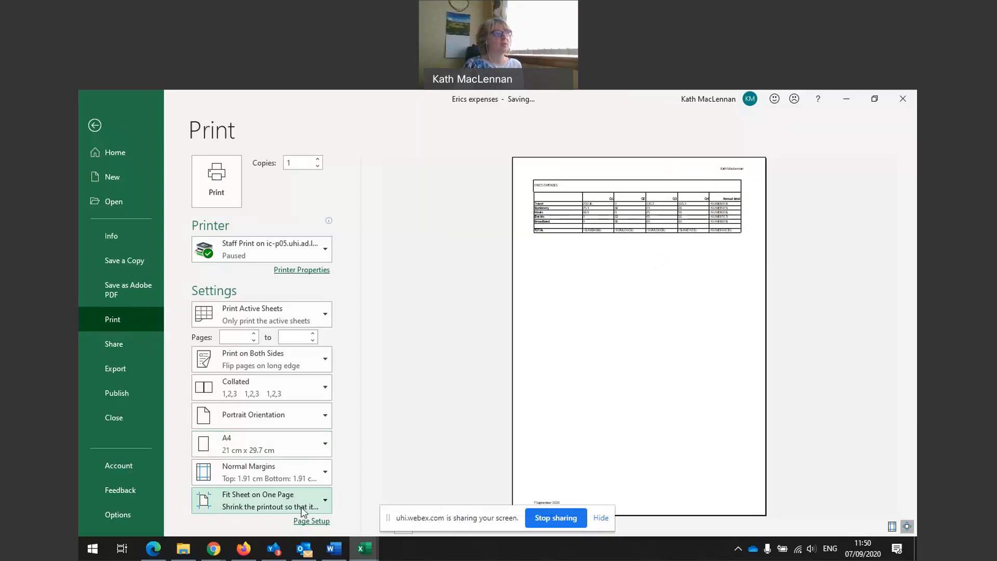
left_click(290, 415)
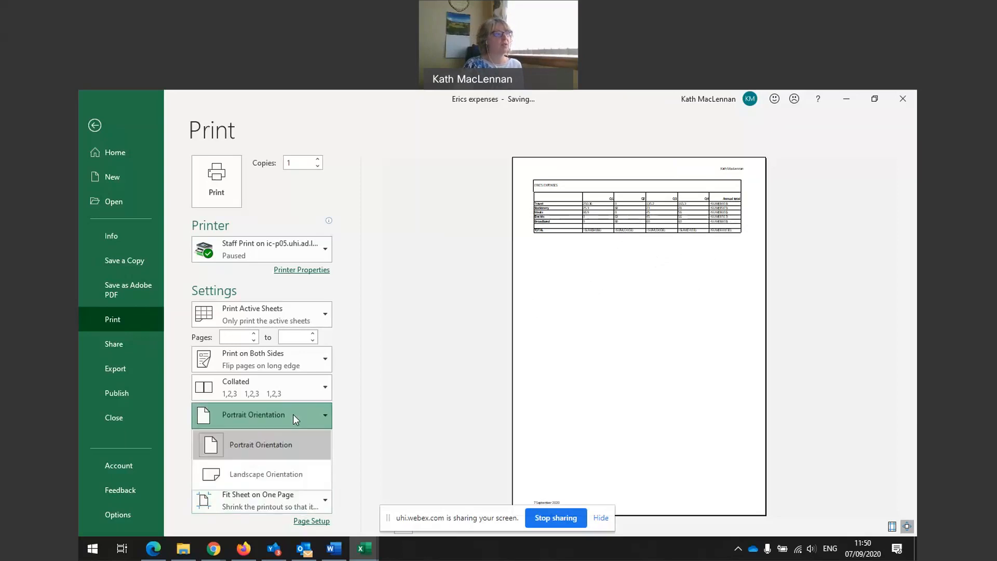
left_click(279, 476)
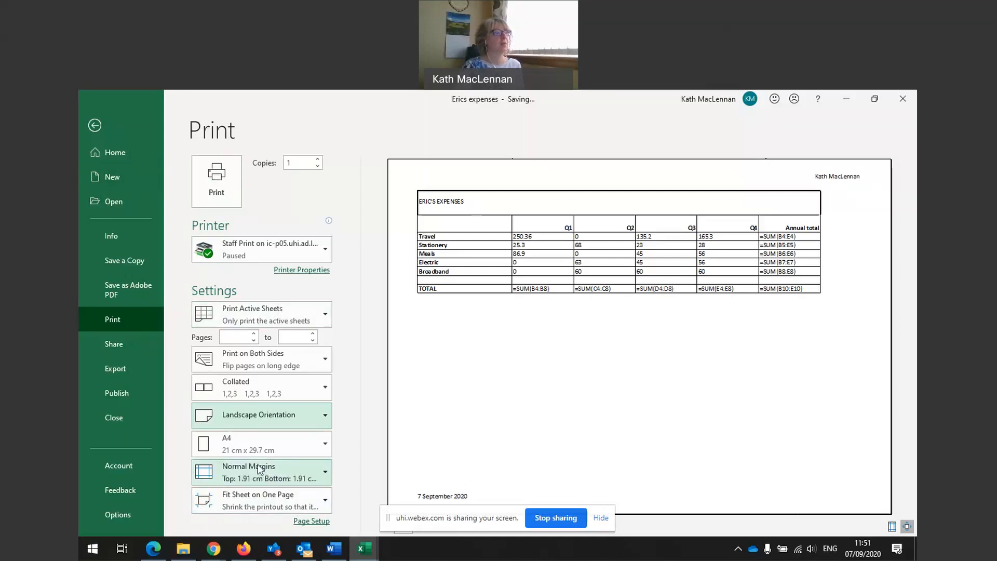
left_click(254, 500)
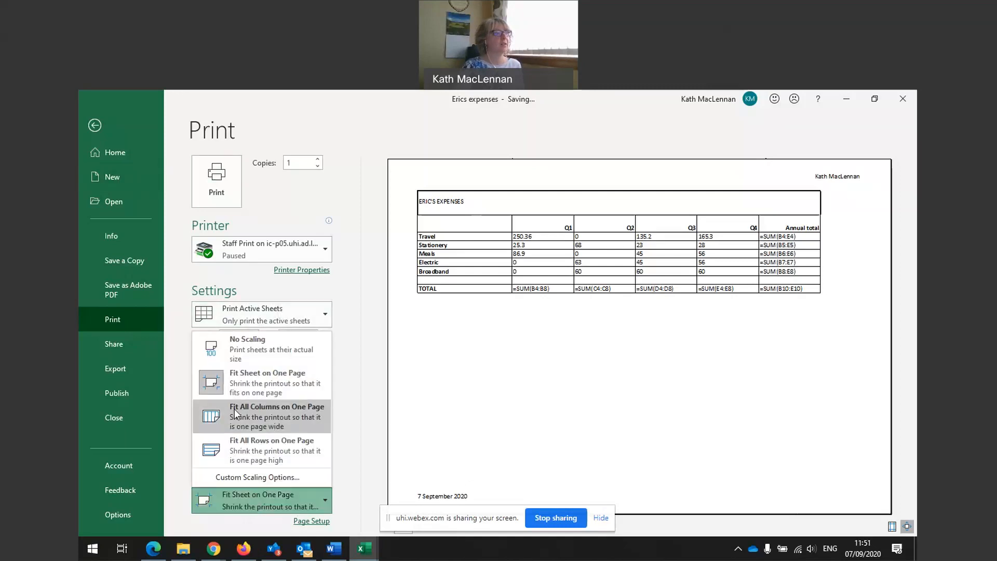
left_click(267, 353)
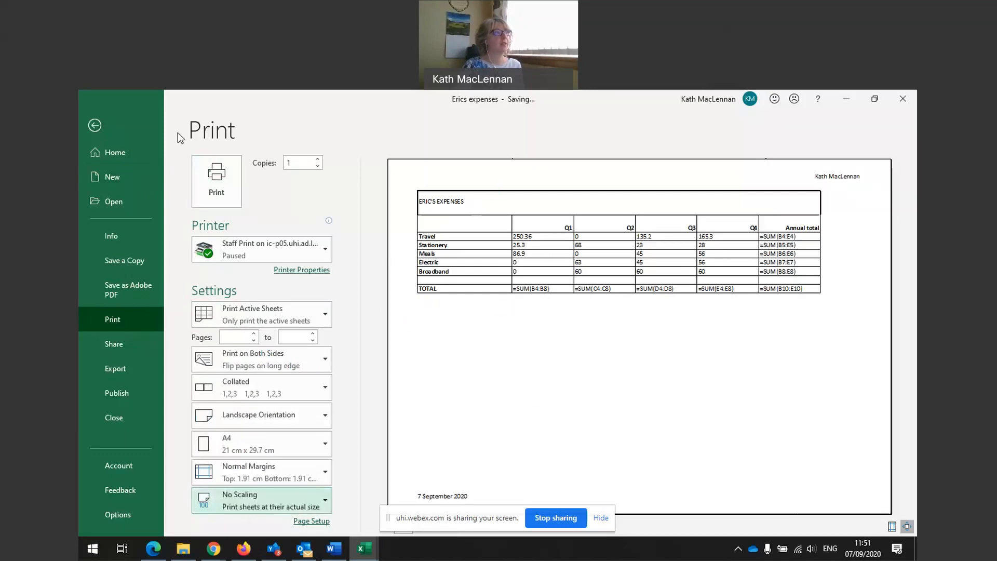
Leave Print preview and turn off Show Formulas so TOTAL reads 1,227.06.
left_click(95, 123)
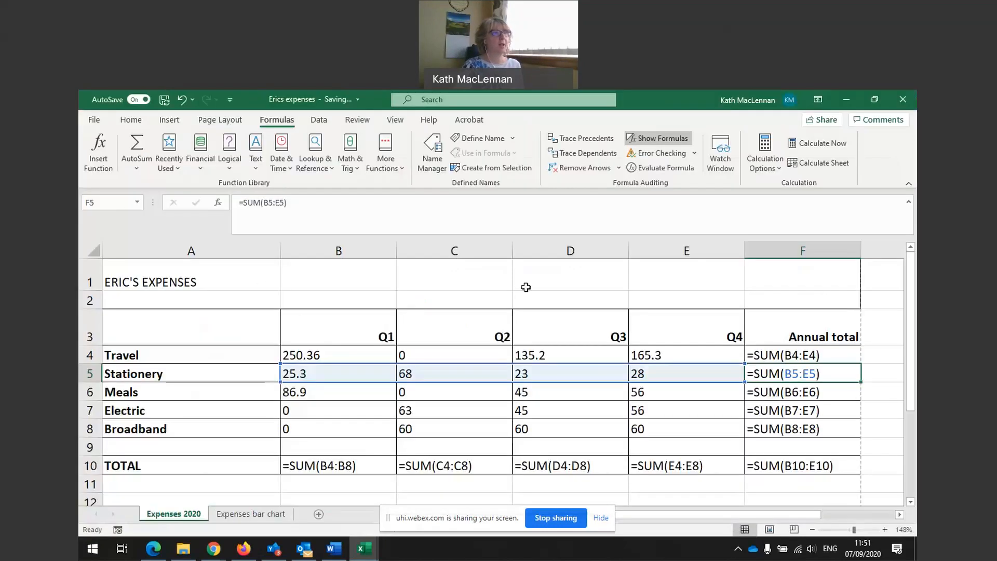
left_click(653, 139)
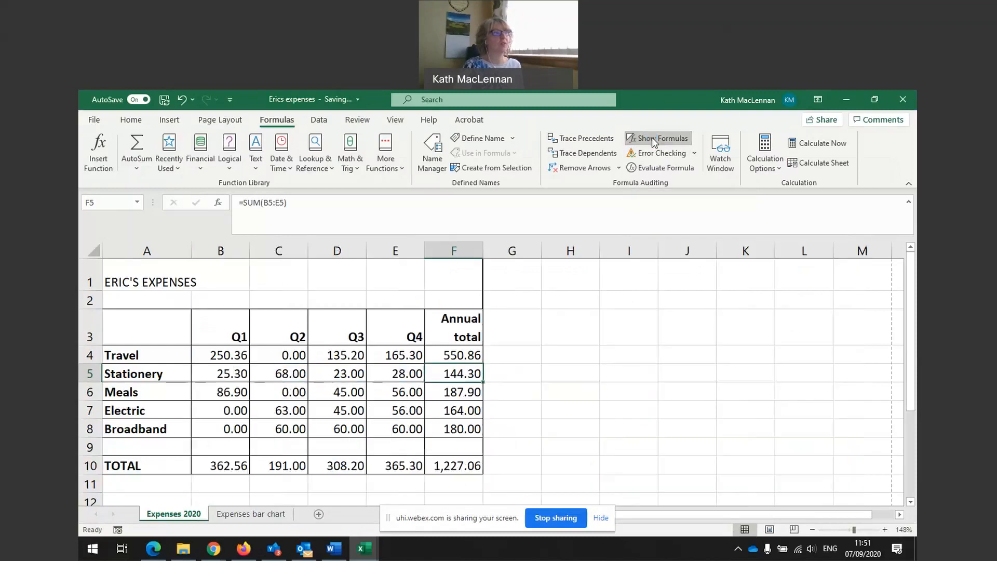
left_click(129, 120)
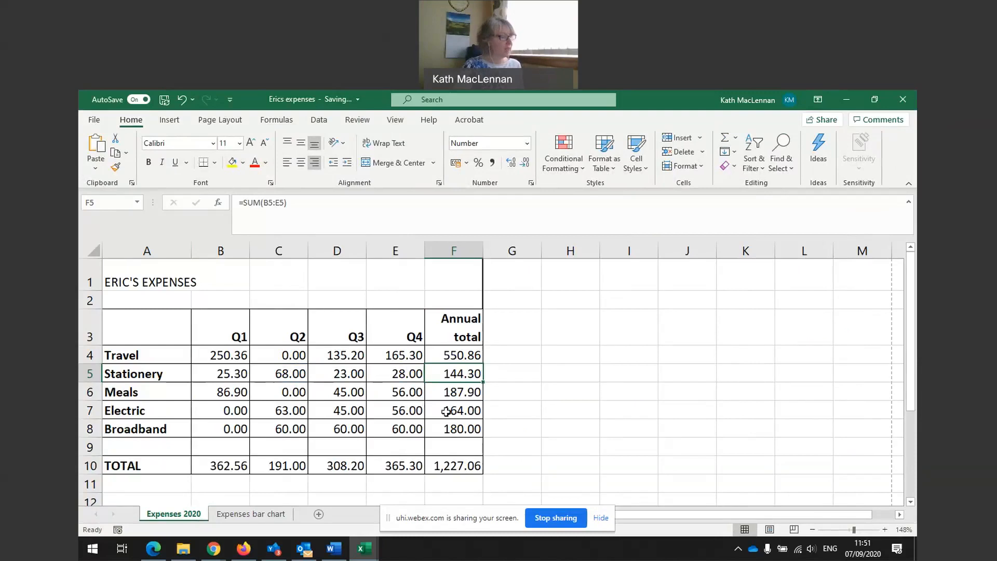
scroll(586, 470, "down", 2)
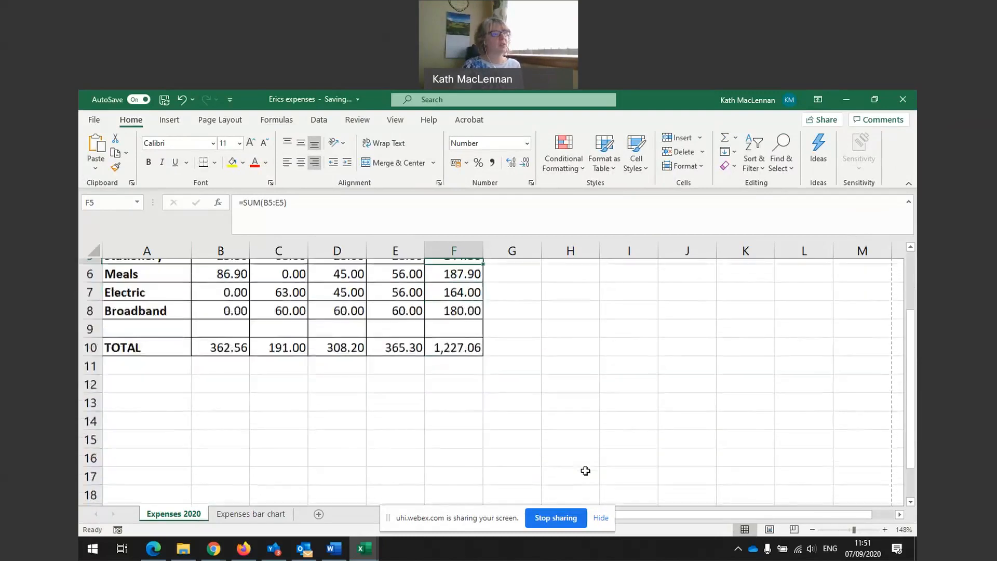
scroll(585, 470, "up", 2)
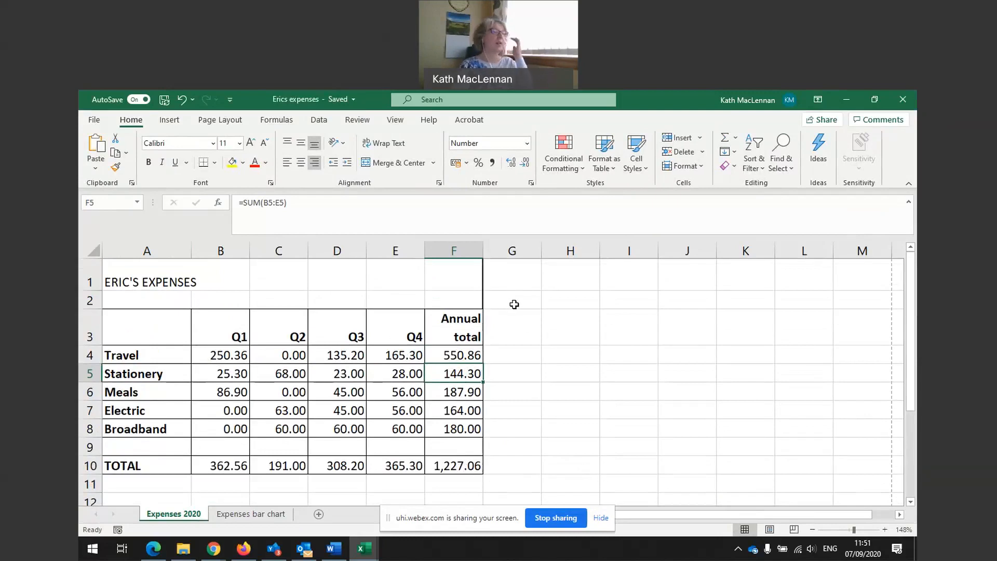
Enter the heading '% of Total Expenditure' in G3 and wrap its text.
left_click(510, 326)
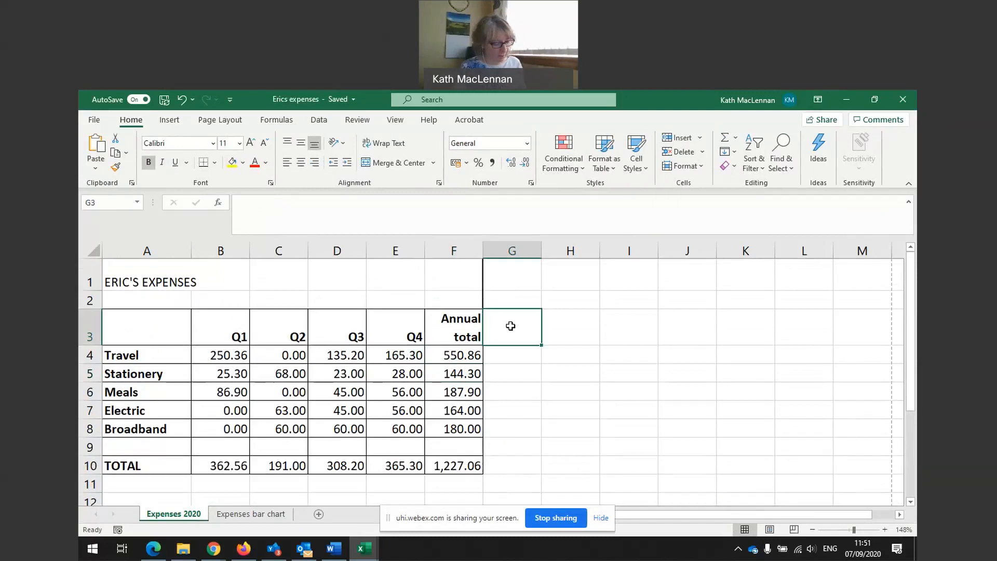
type("% o")
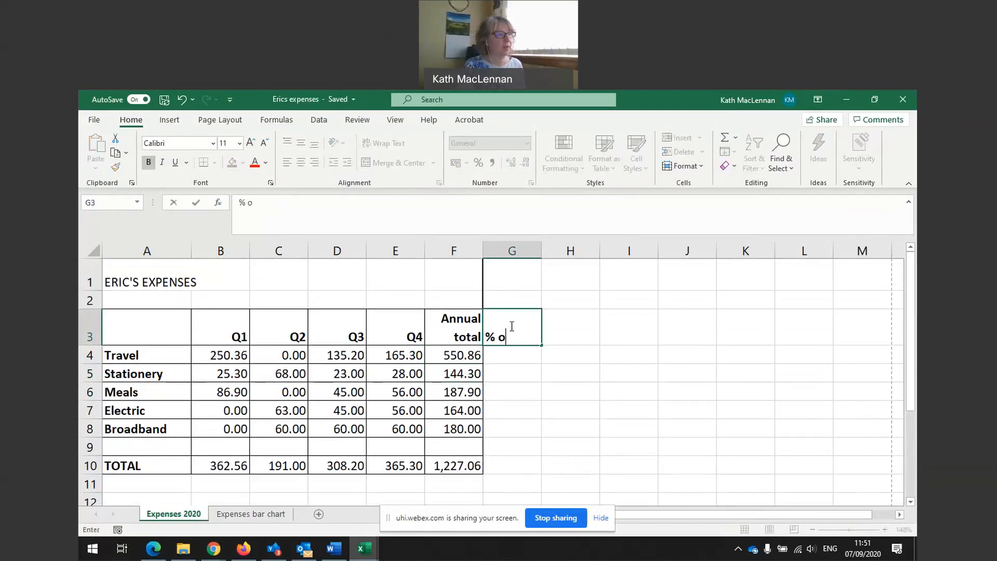
type("f Total Expenditure")
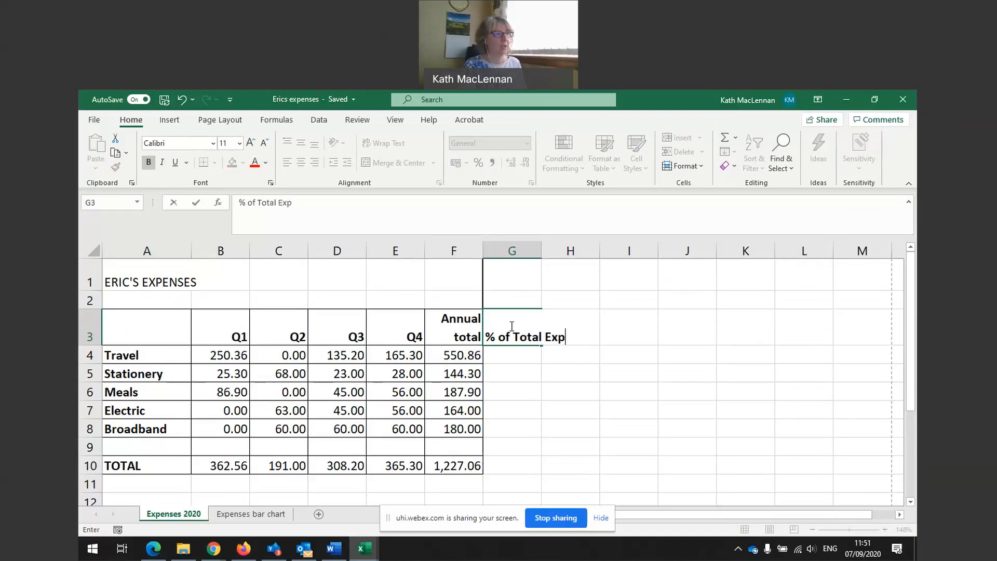
key("Return")
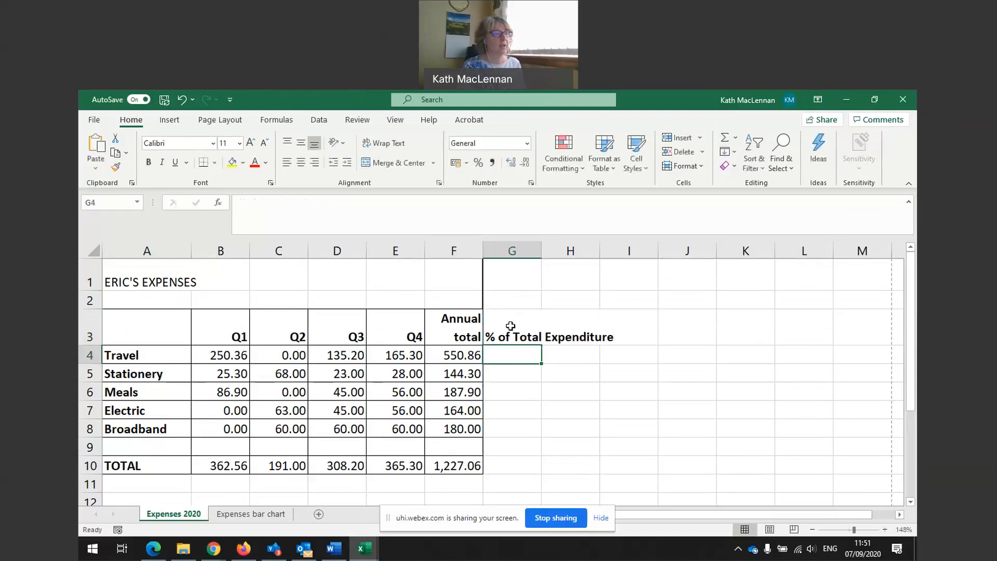
left_click(519, 330)
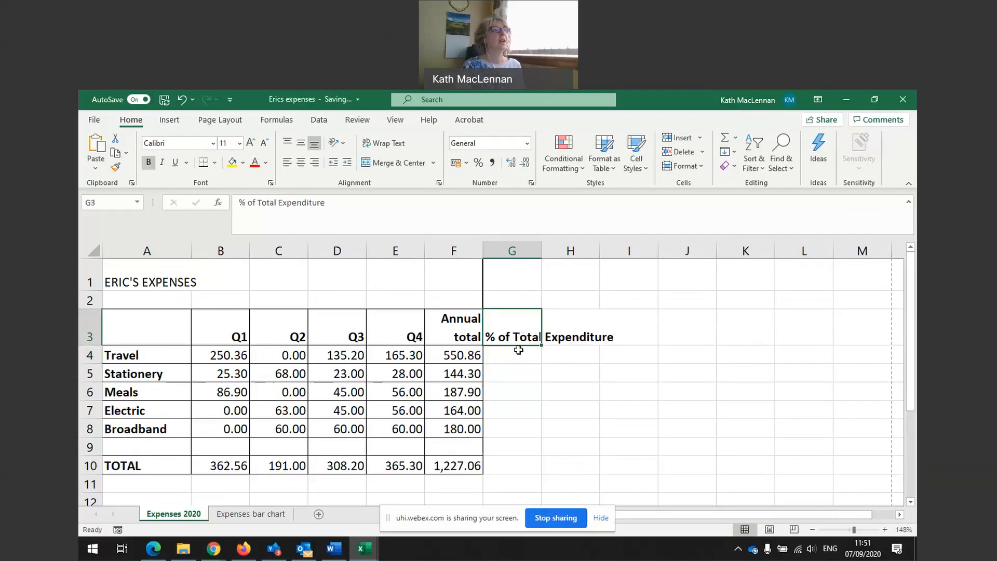
left_click(393, 147)
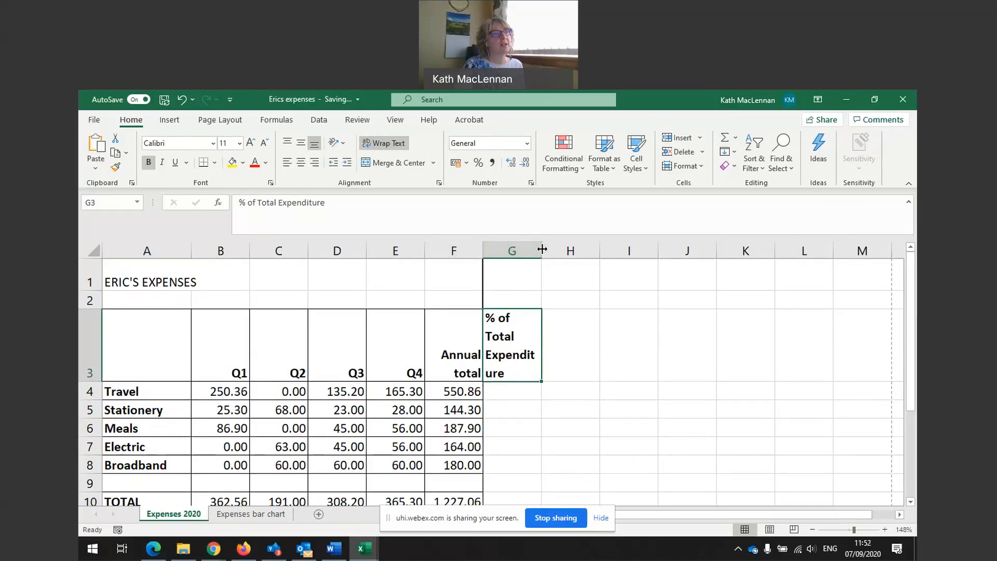
Widen column G and apply All Borders to cells G3 through G10.
left_click_drag(542, 249, 573, 249)
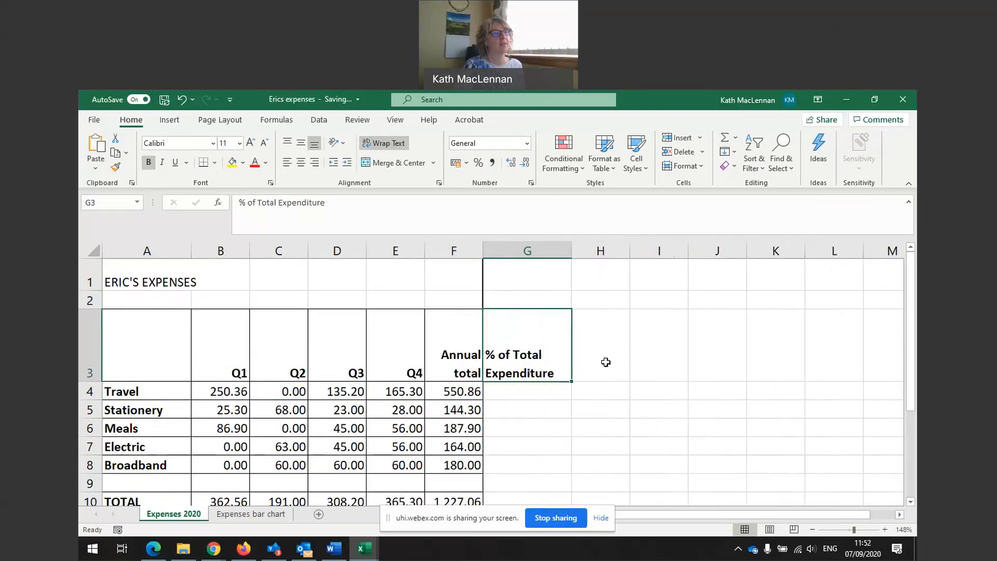
left_click_drag(520, 369, 523, 493)
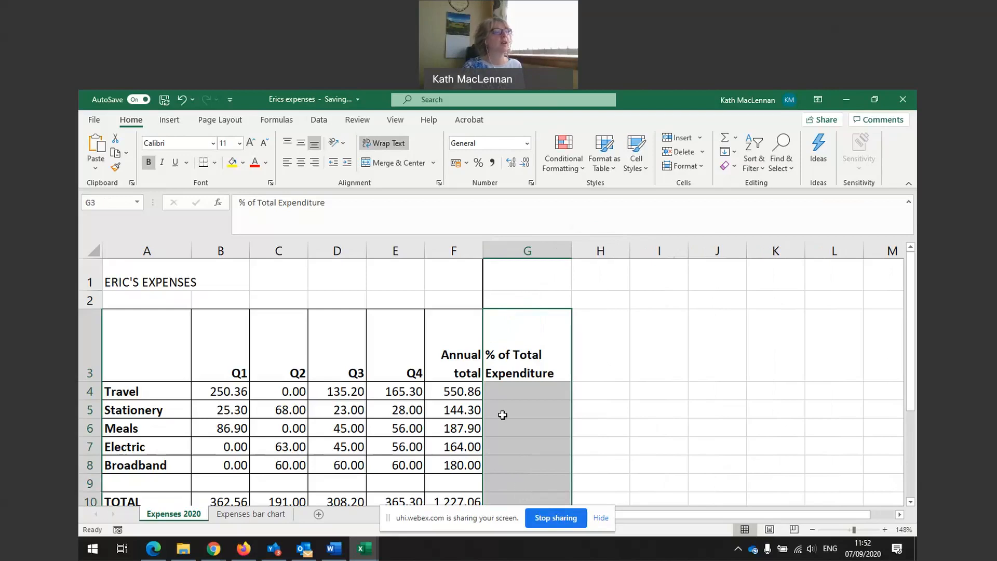
left_click(215, 163)
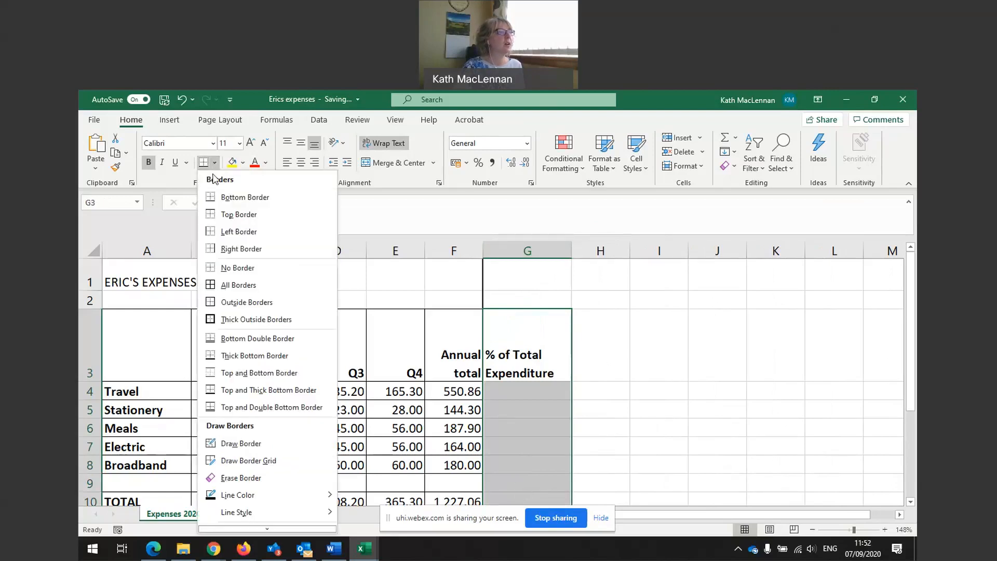
left_click(214, 284)
left_click(531, 384)
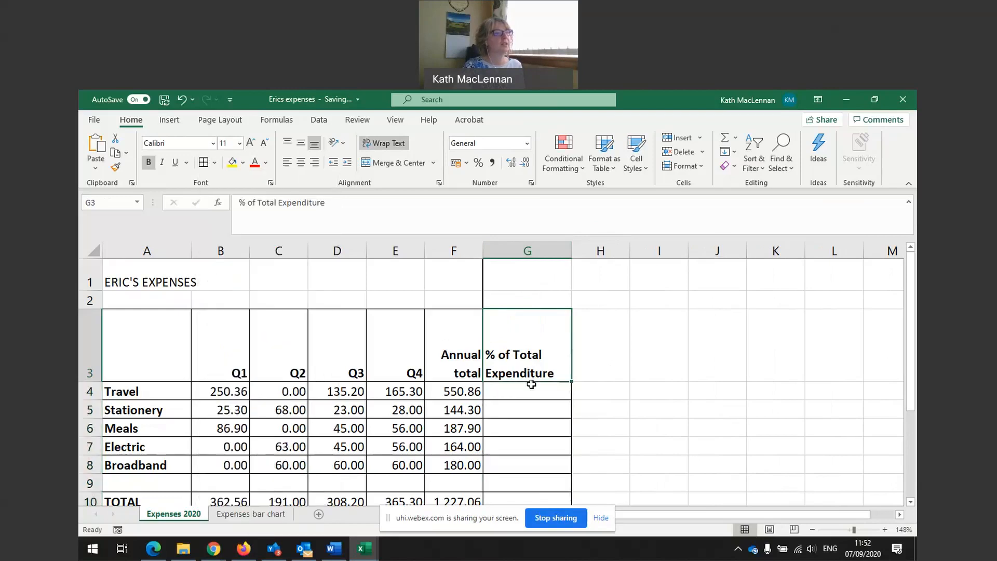
scroll(549, 385, "down", 1)
scroll(548, 384, "up", 1)
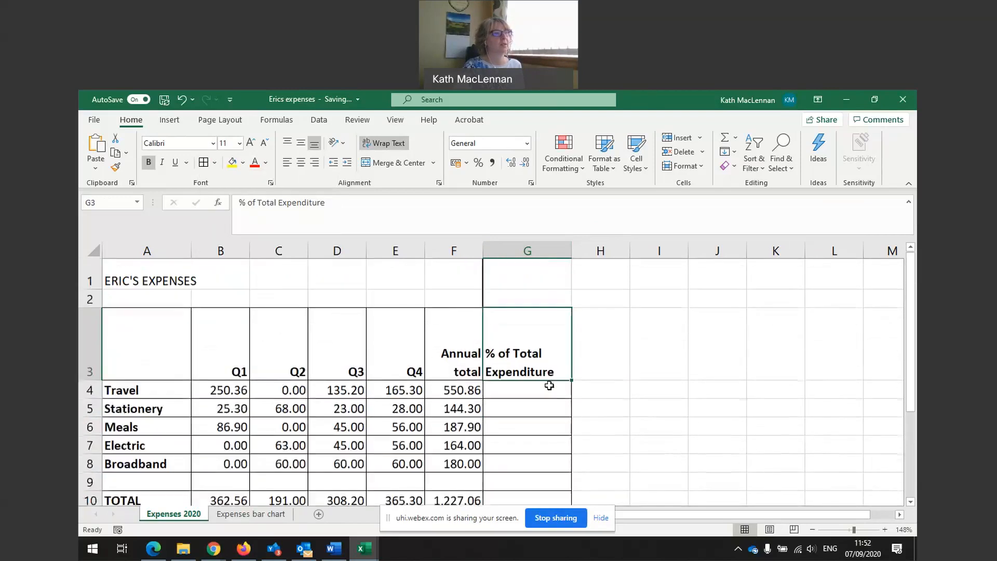
Enter =F4/F10 in G4 so Travel's share of the total shows 0.448926703.
left_click(521, 392)
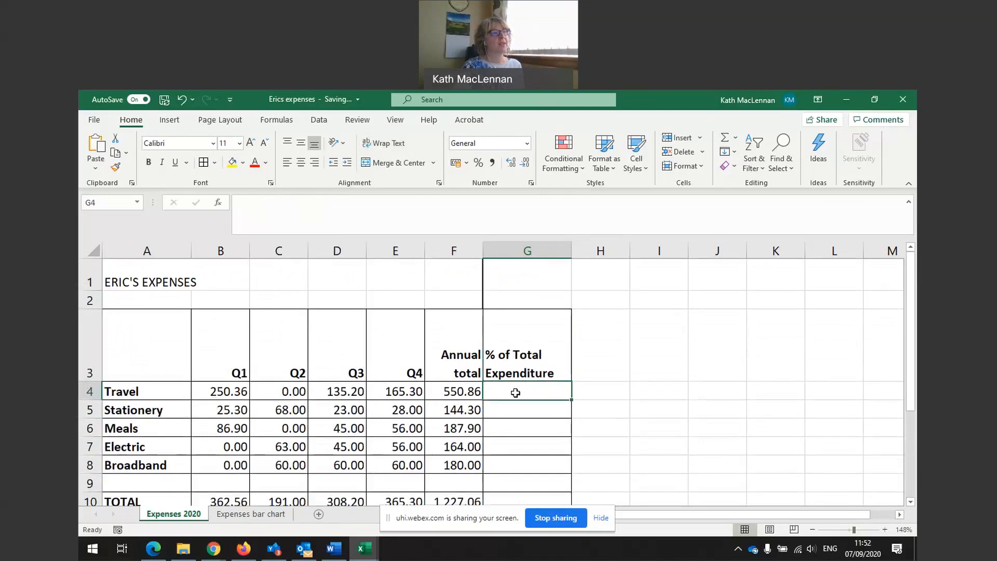
left_click(456, 392)
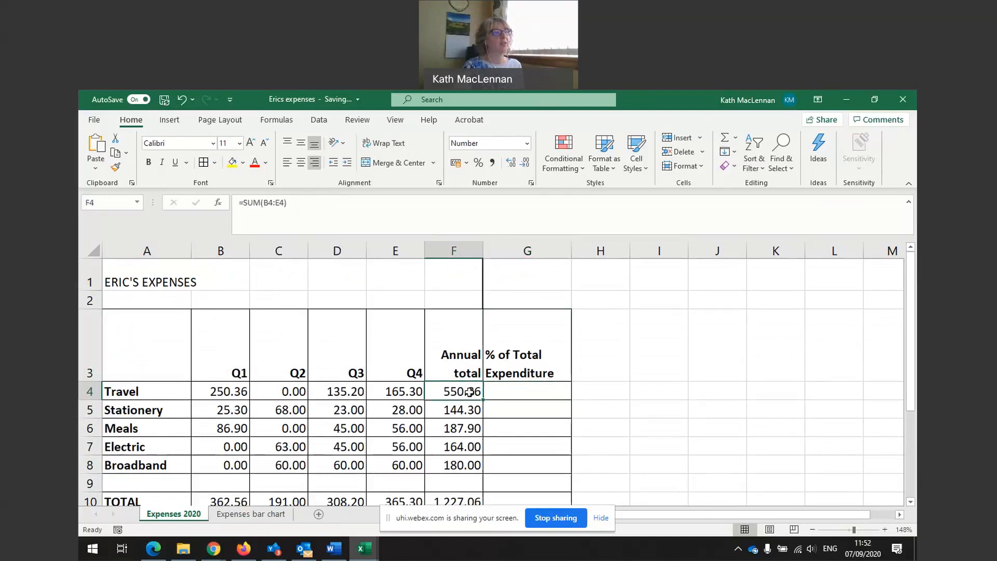
scroll(465, 392, "down", 1)
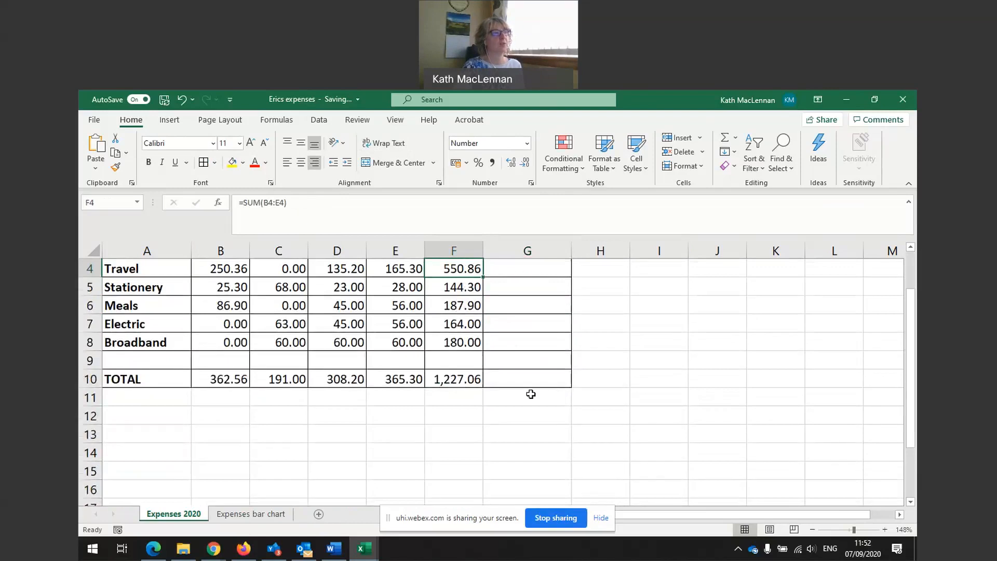
scroll(530, 394, "up", 1)
left_click(515, 391)
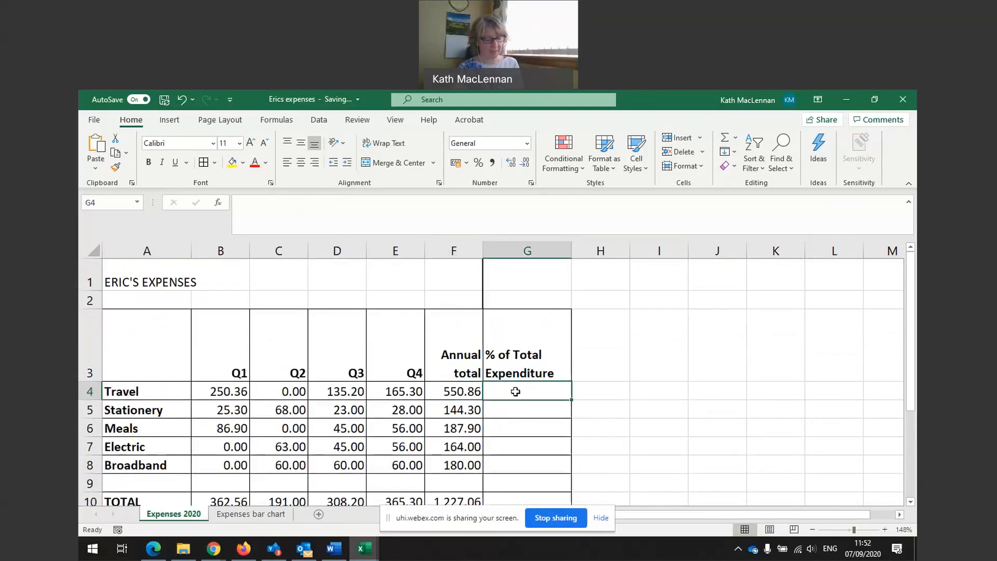
type("=")
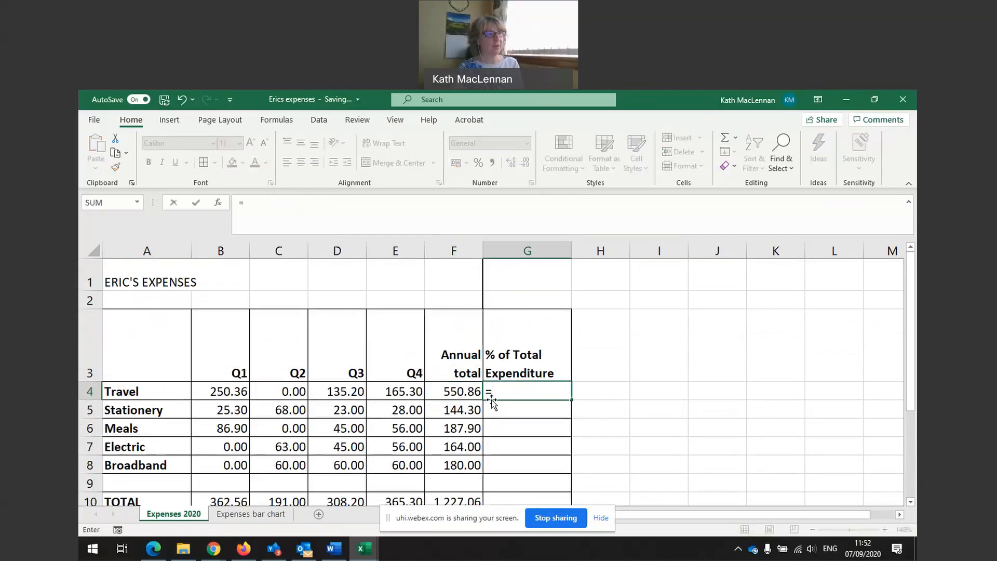
left_click(447, 392)
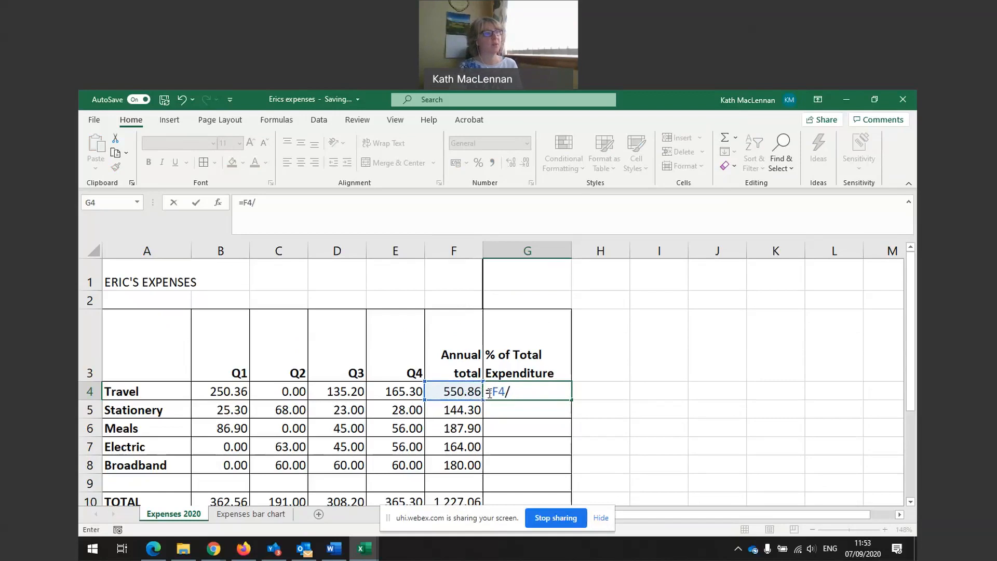
left_click(456, 501)
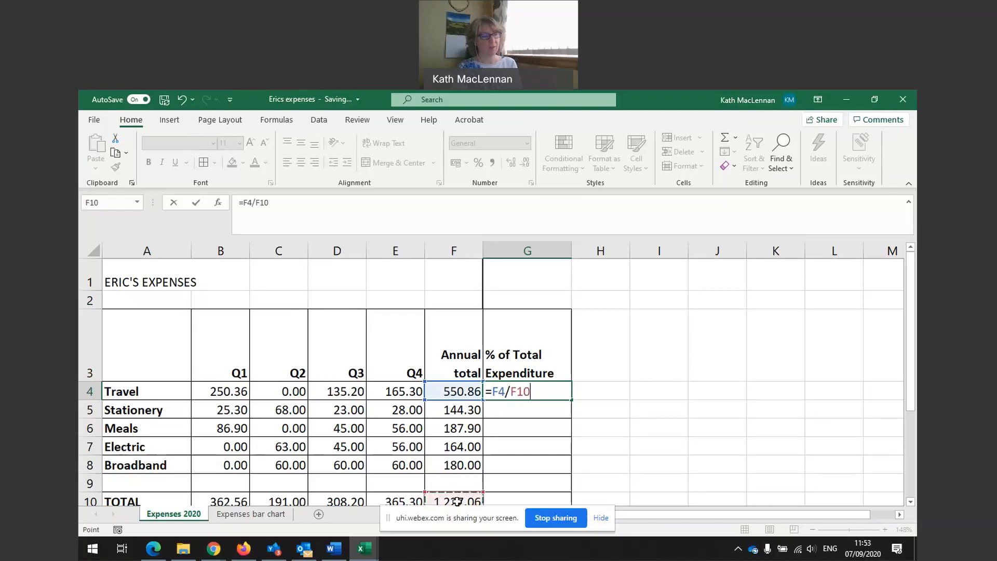
key("Return")
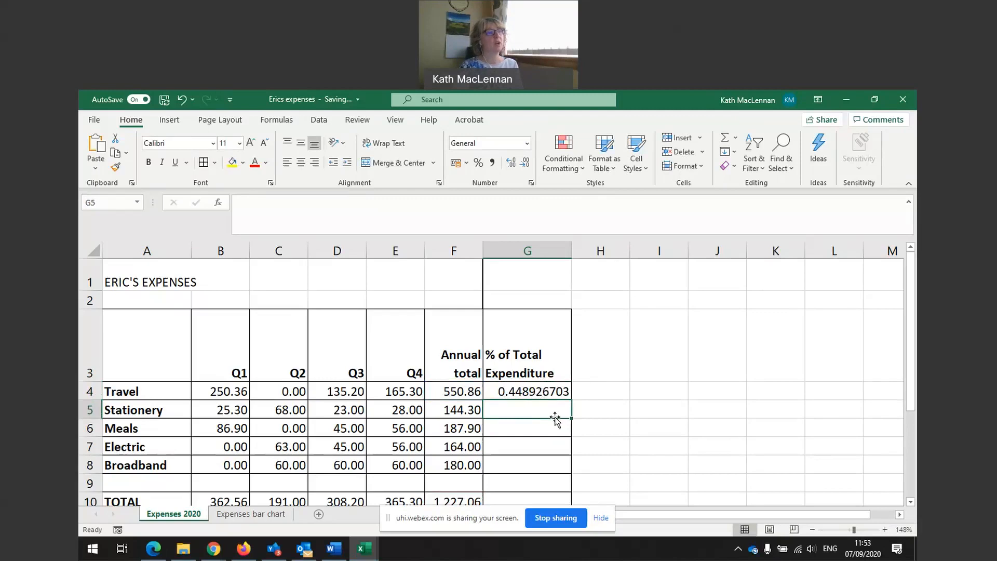
Format G4:G8 as Percentage with 2 decimal places, so Travel shows 44.89%.
left_click_drag(535, 389, 534, 467)
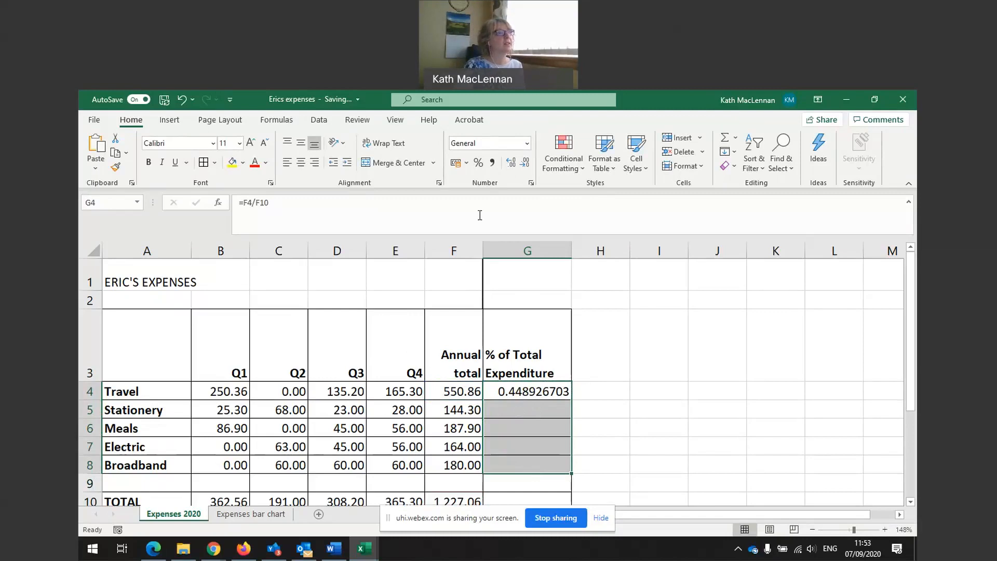
left_click(531, 183)
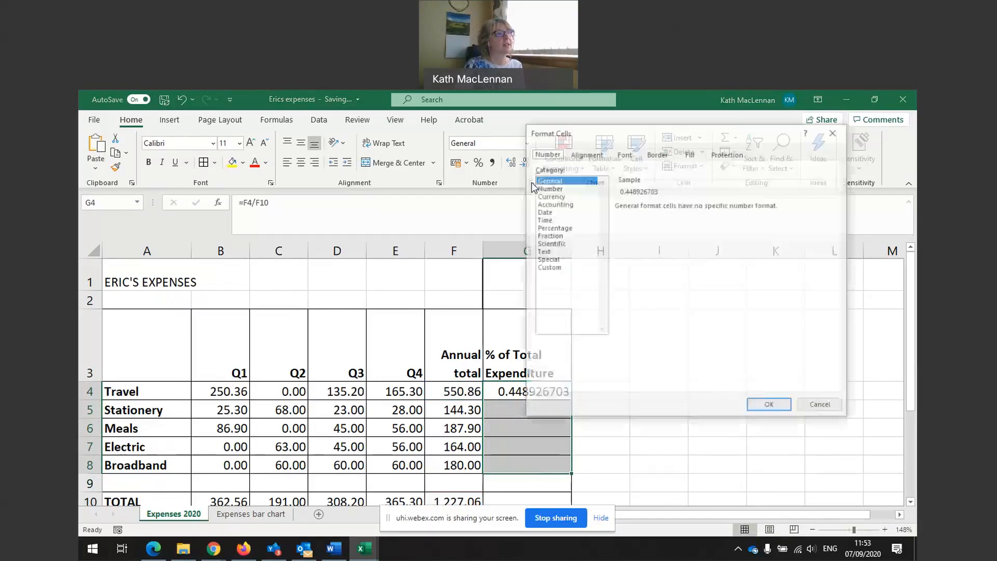
left_click(551, 228)
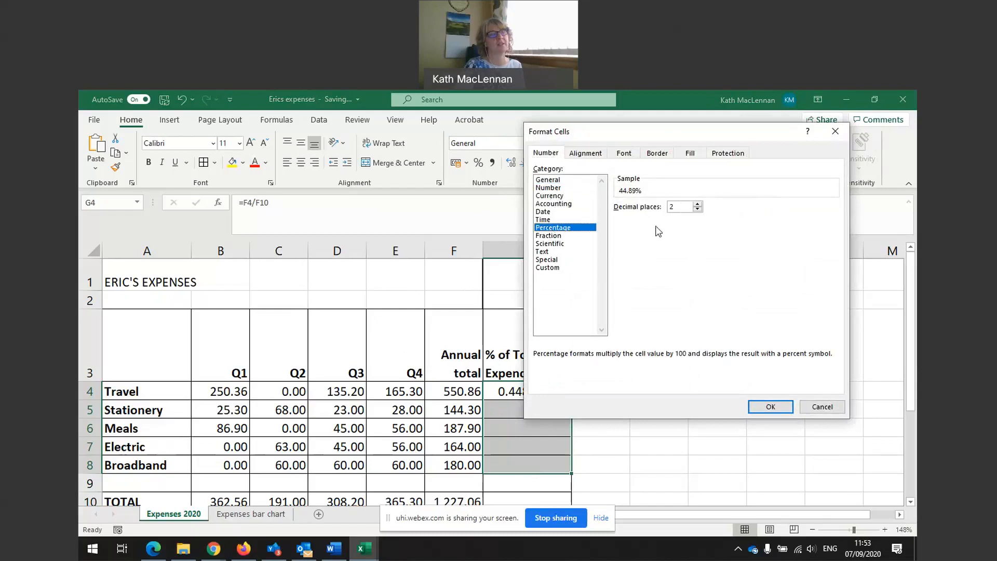
left_click(768, 407)
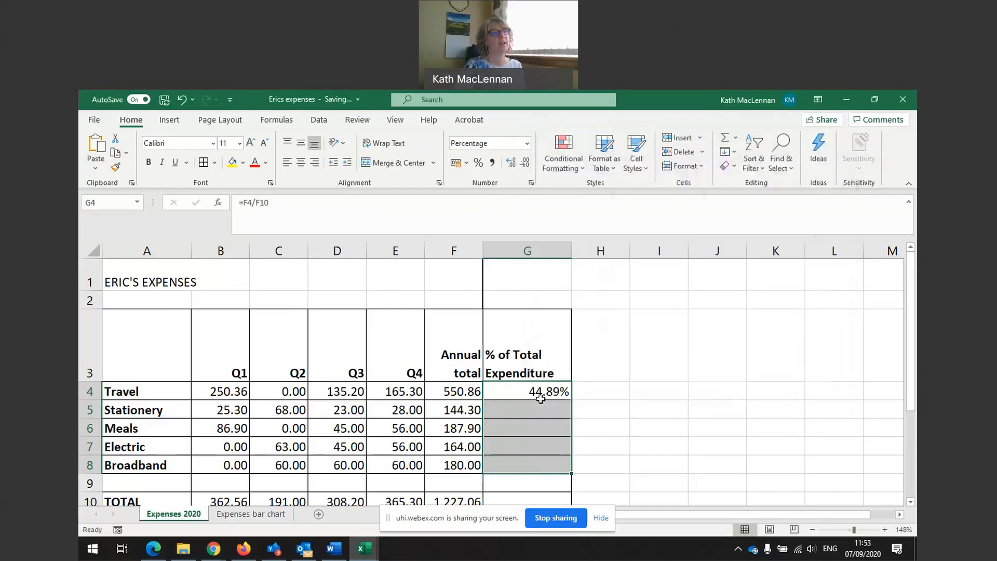
left_click(541, 395)
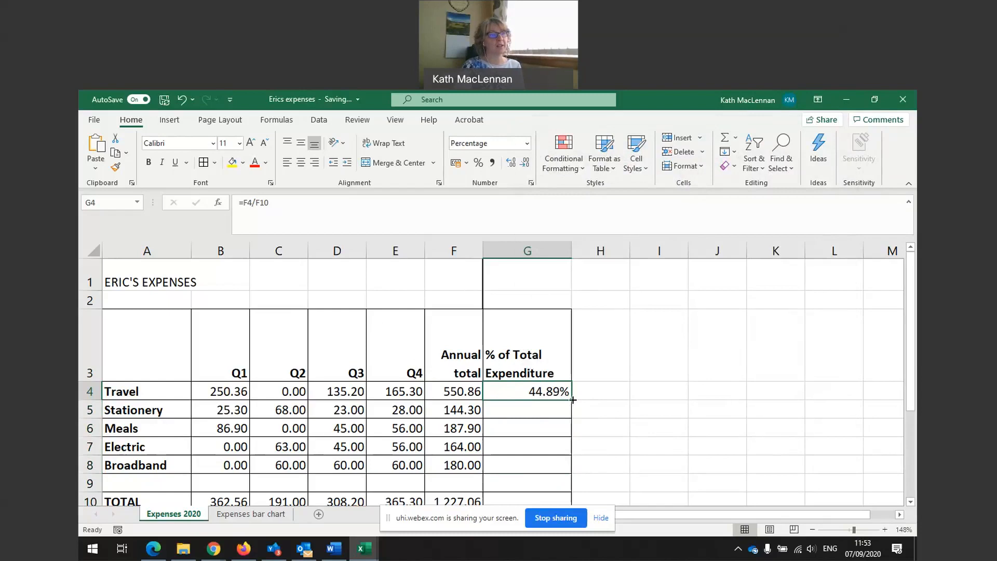
left_click_drag(573, 400, 568, 469)
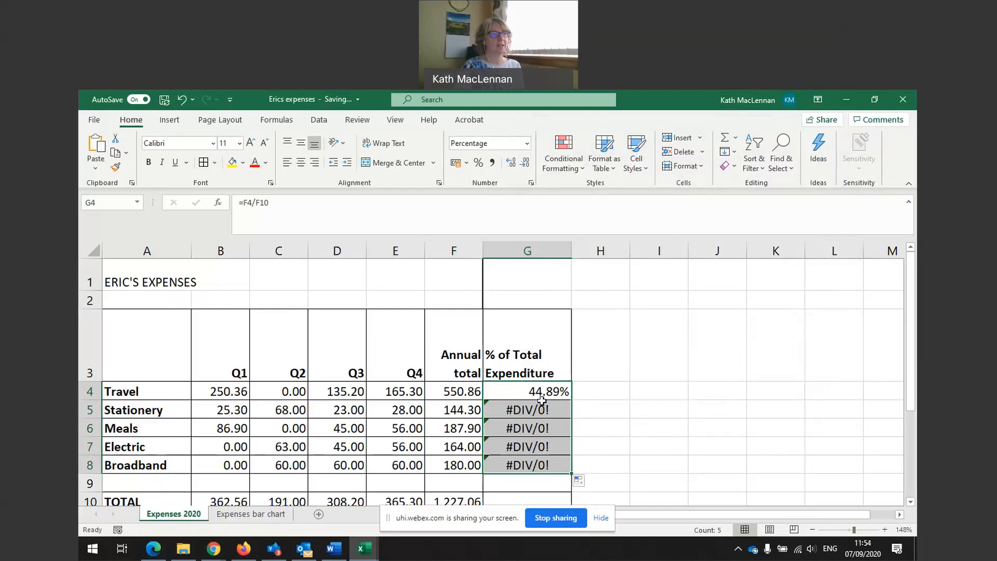
left_click(534, 409)
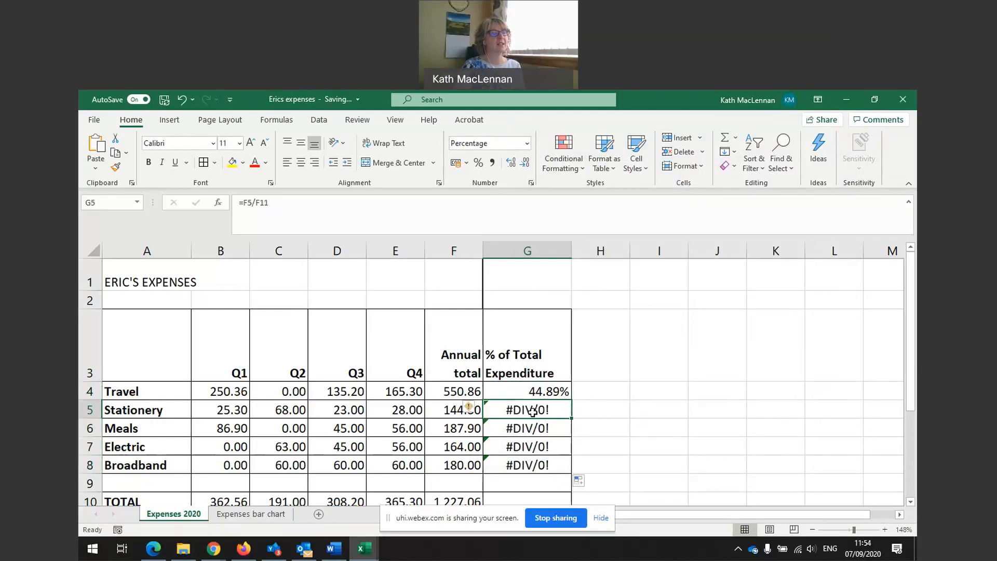
left_click(551, 393)
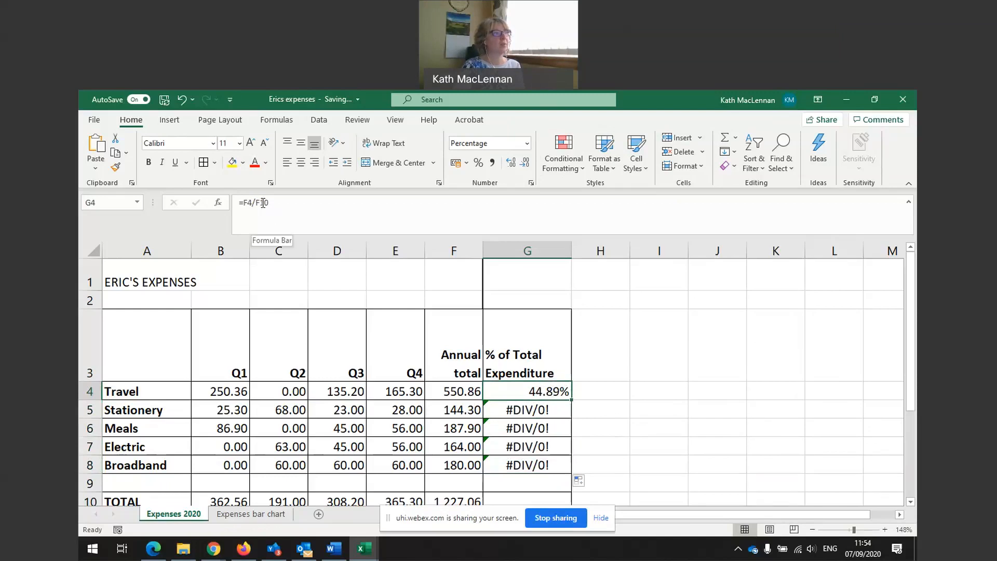
left_click(543, 411)
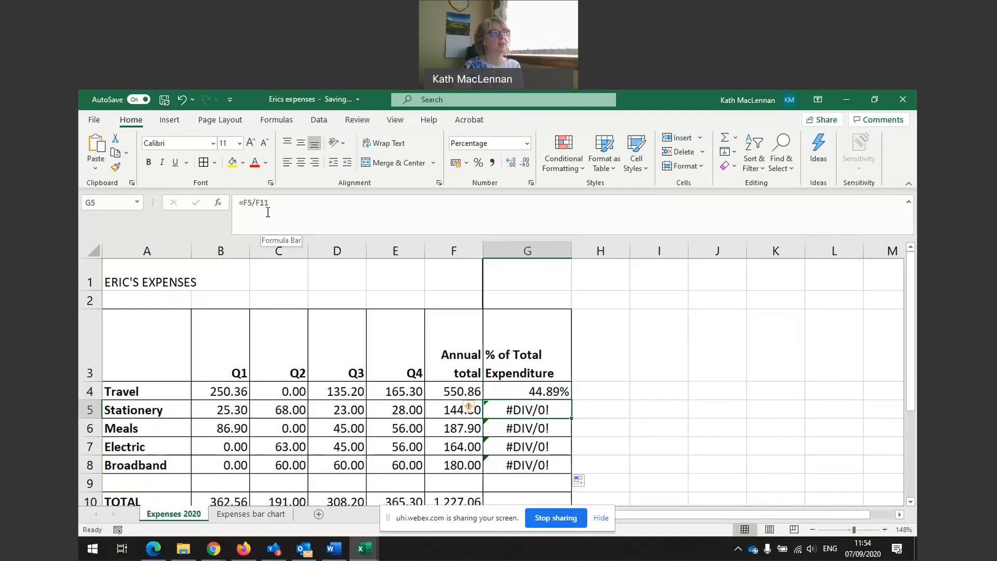
left_click(514, 429)
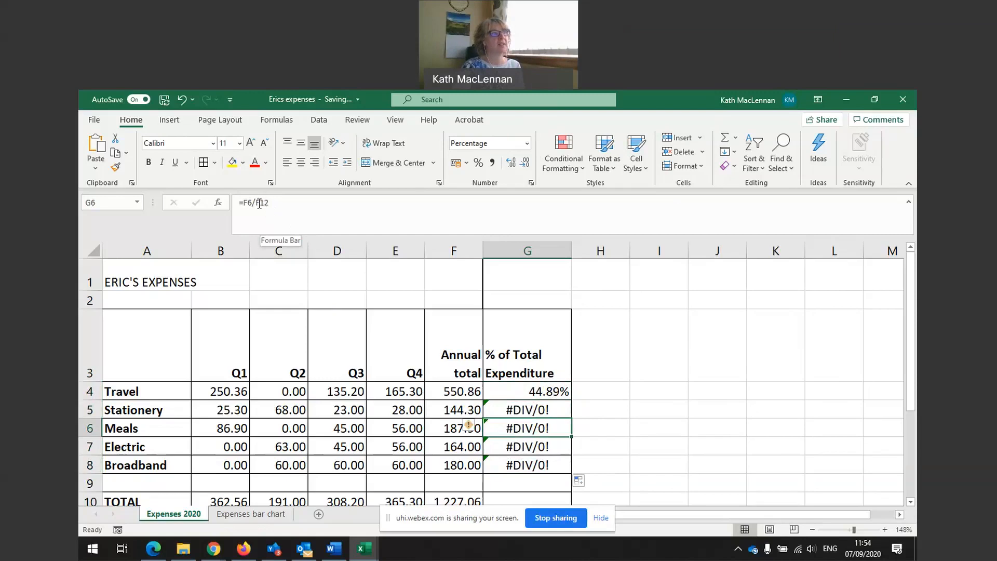
left_click(520, 410)
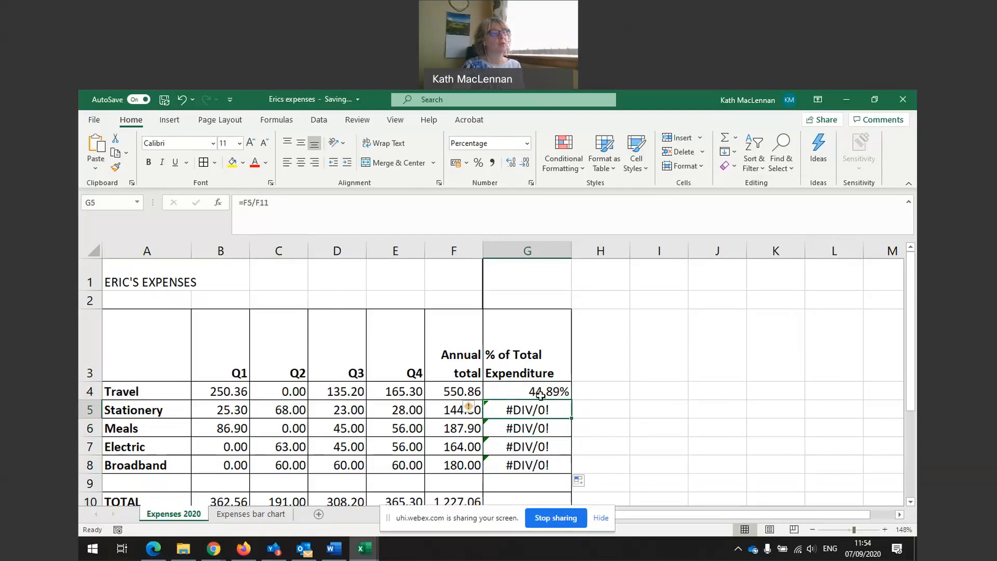
left_click(446, 410)
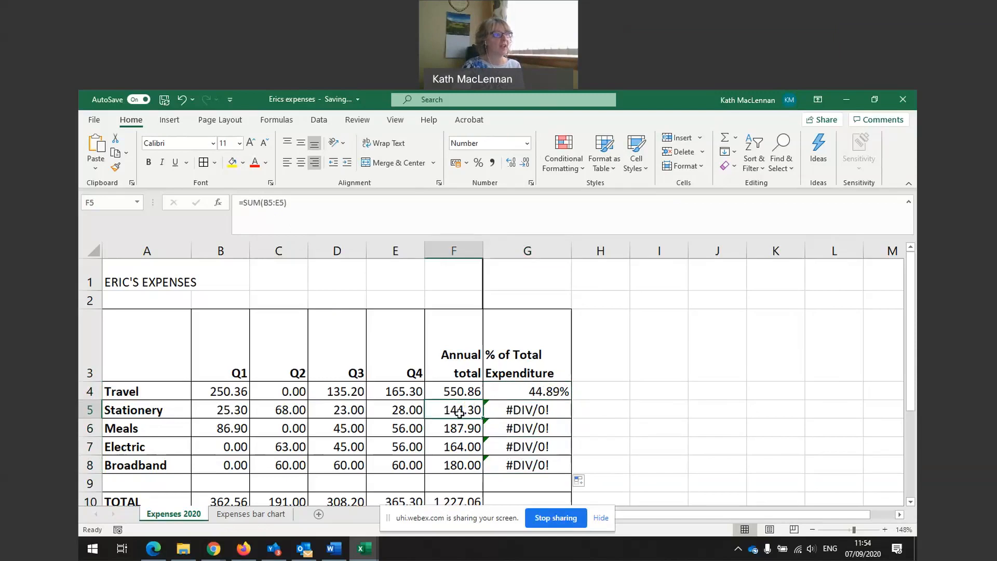
left_click(462, 501)
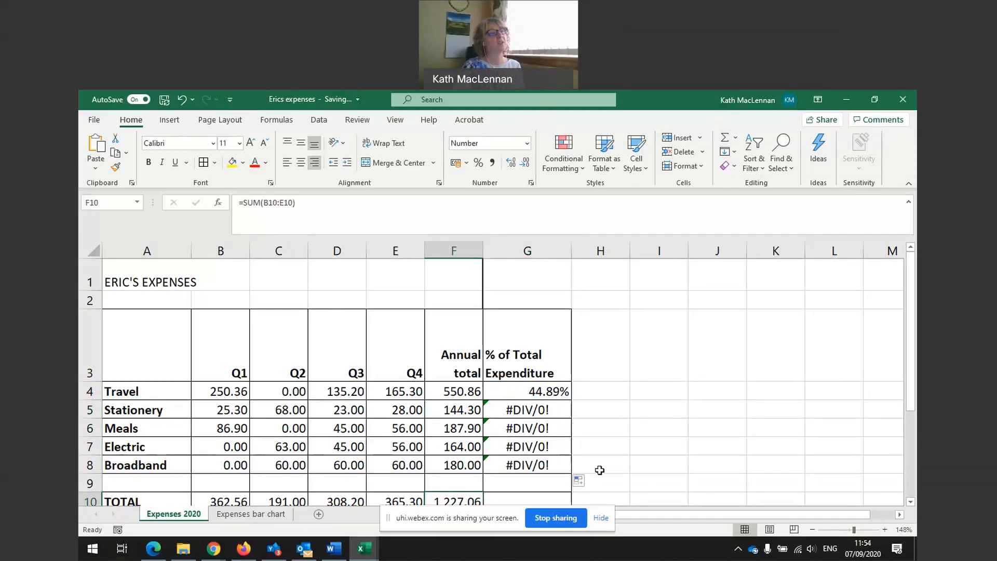
left_click(529, 390)
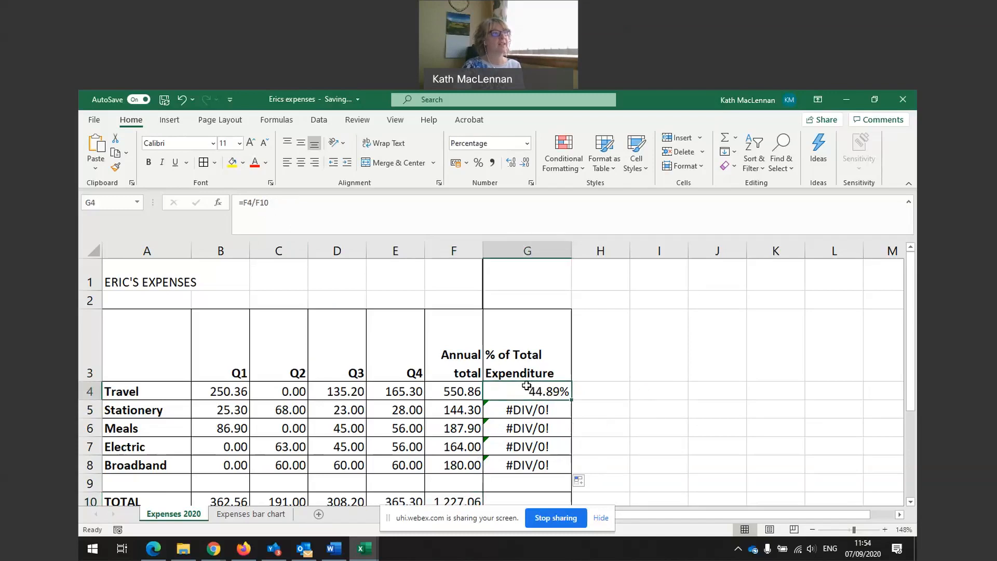
Change G4's formula to =F4/$F$10 so the grand total reference is absolute.
left_click(258, 203)
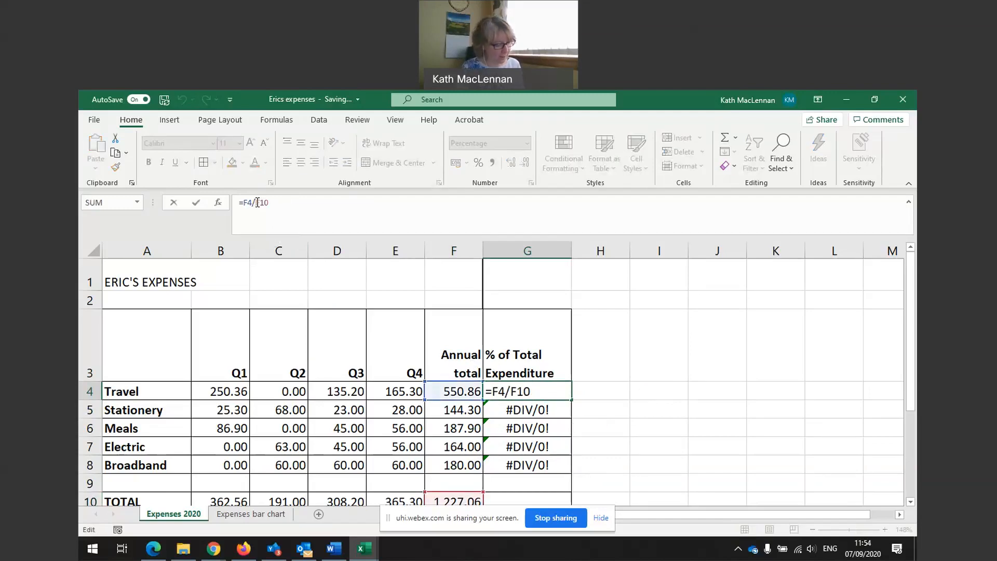
type("$F")
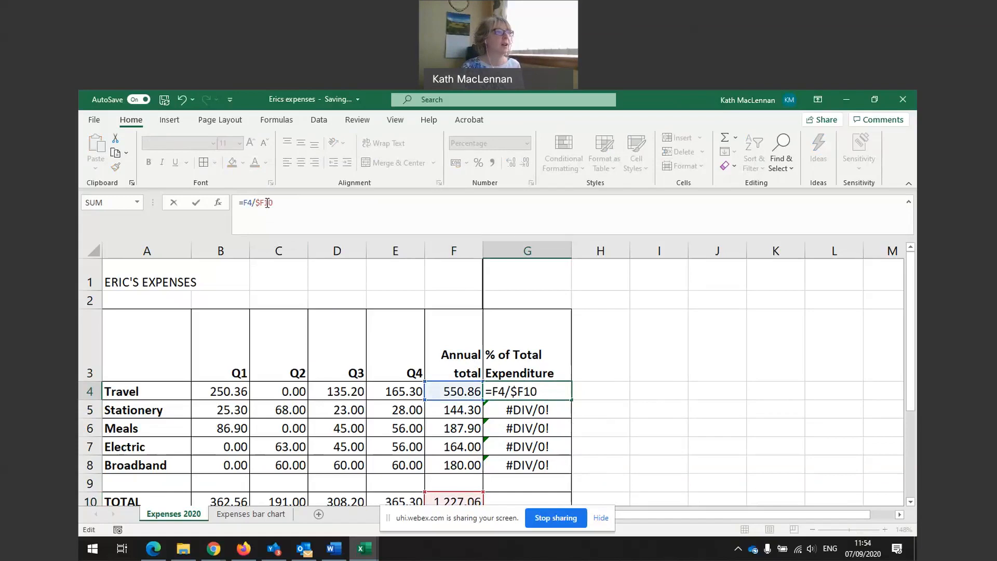
type("$")
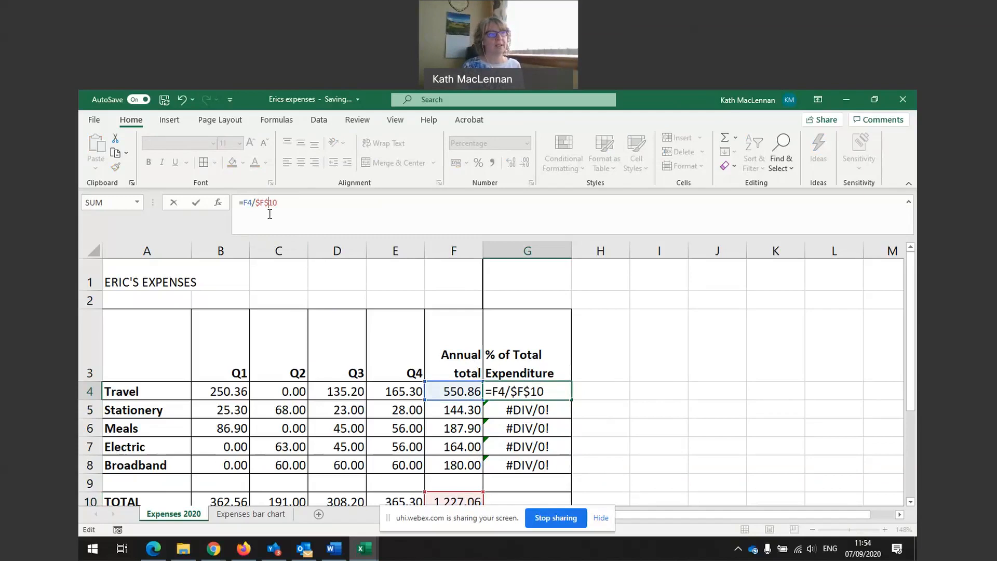
key("Return")
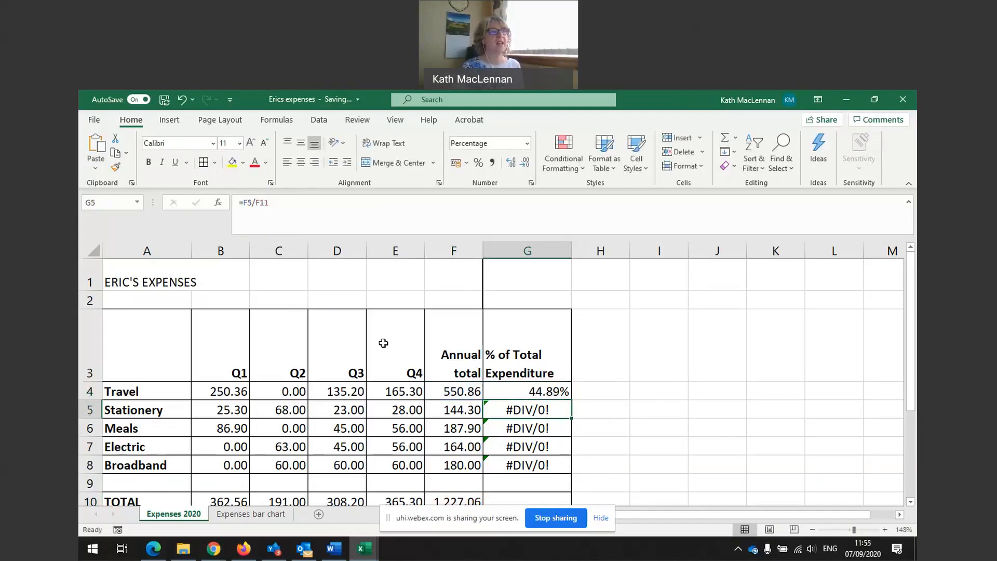
left_click(548, 394)
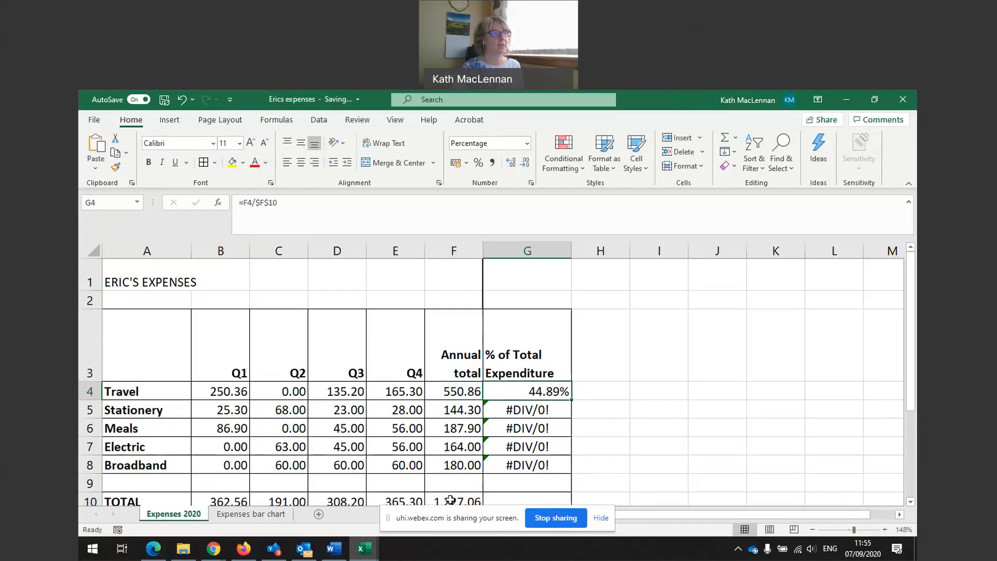
Fill G4's formula down to G8 and check the Stationery, Meals and Broadband percentages.
left_click_drag(570, 400, 566, 470)
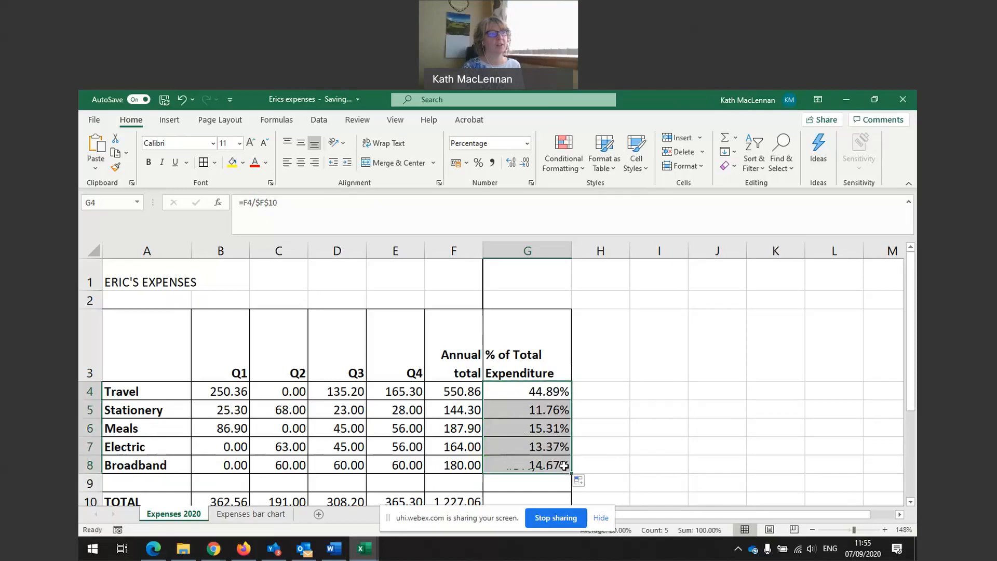
left_click(515, 414)
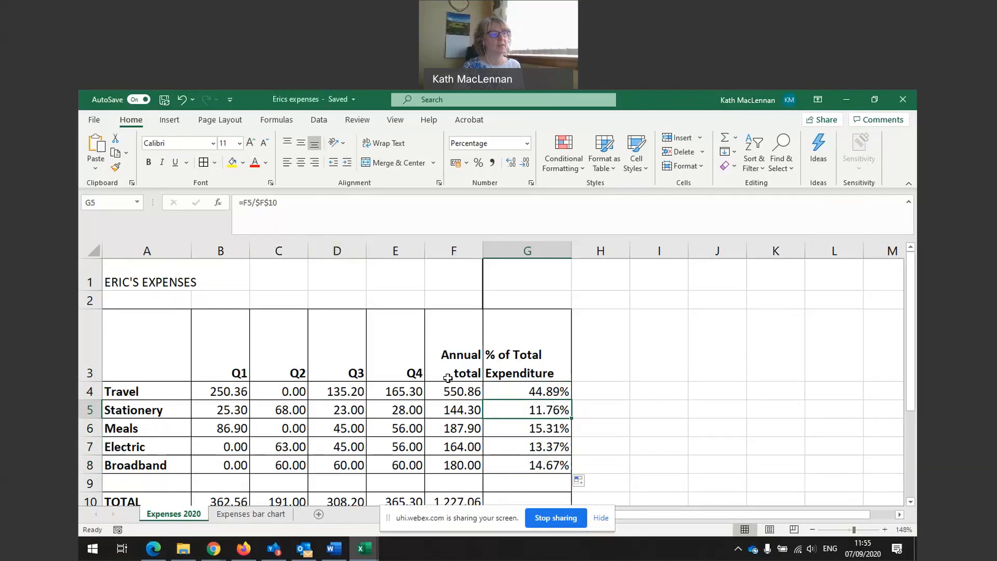
left_click(522, 429)
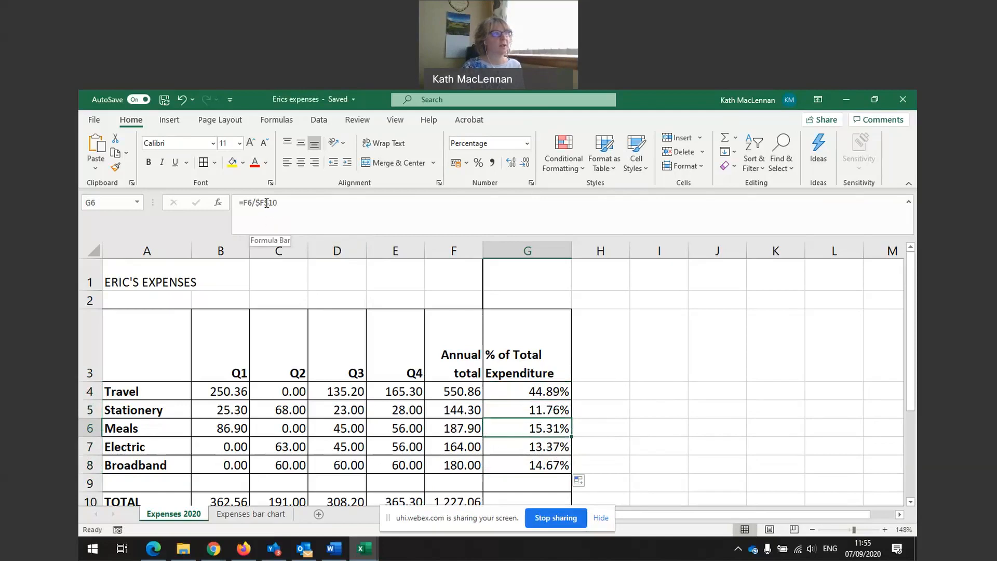
left_click(538, 466)
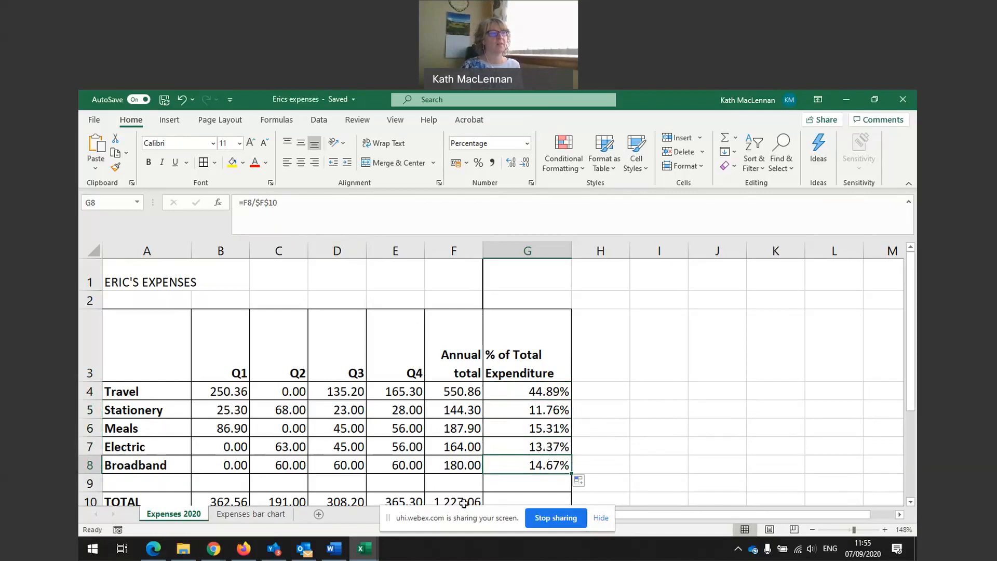
Type a 'Discount' label in J3 and a 10% discount value in J4.
left_click(723, 366)
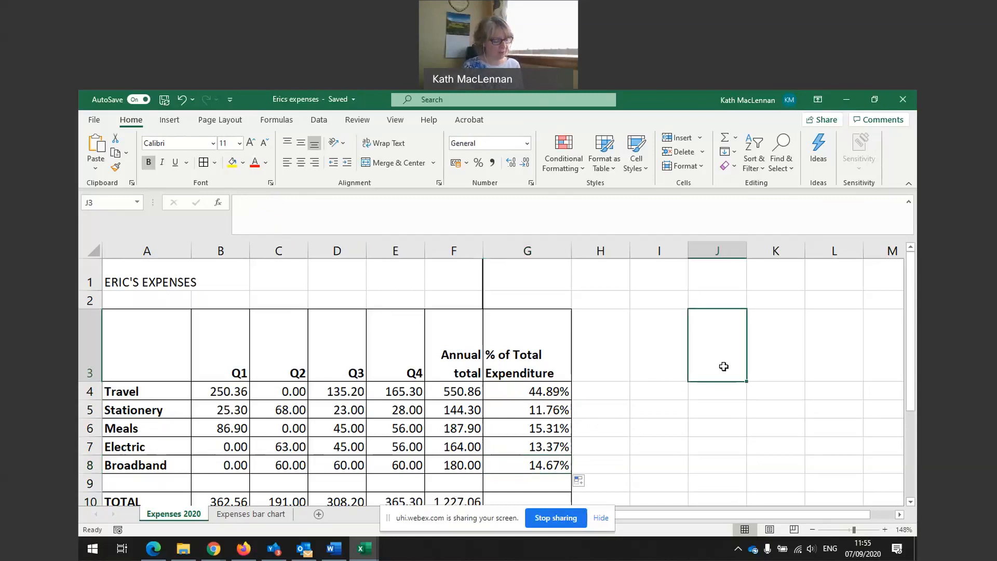
type("Discount =")
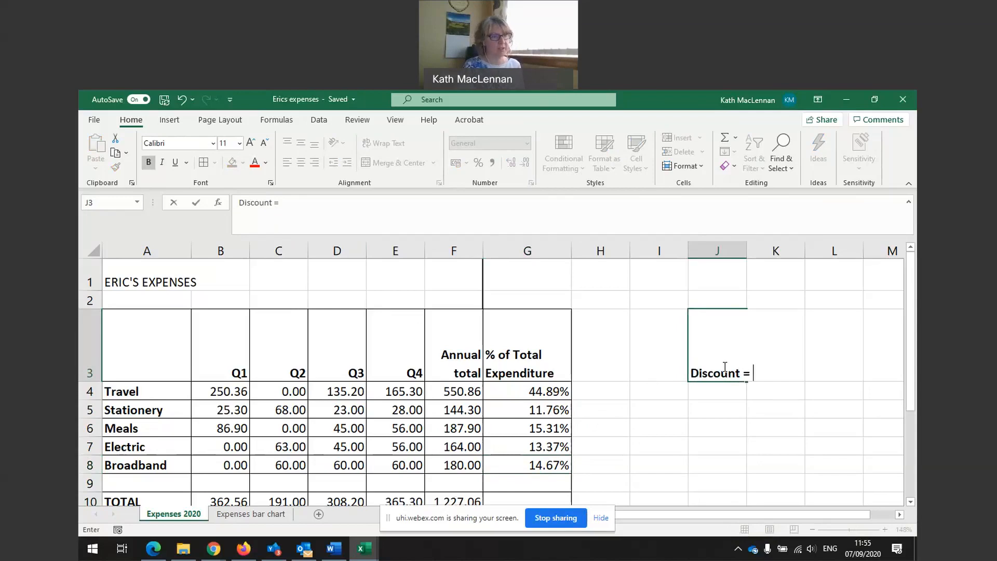
key("Return")
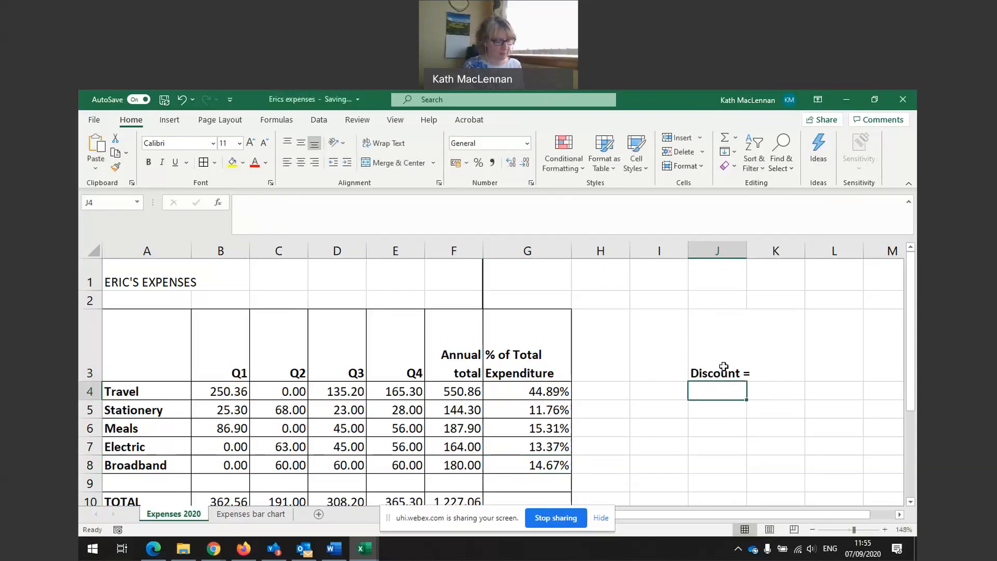
type("10%")
key("Return")
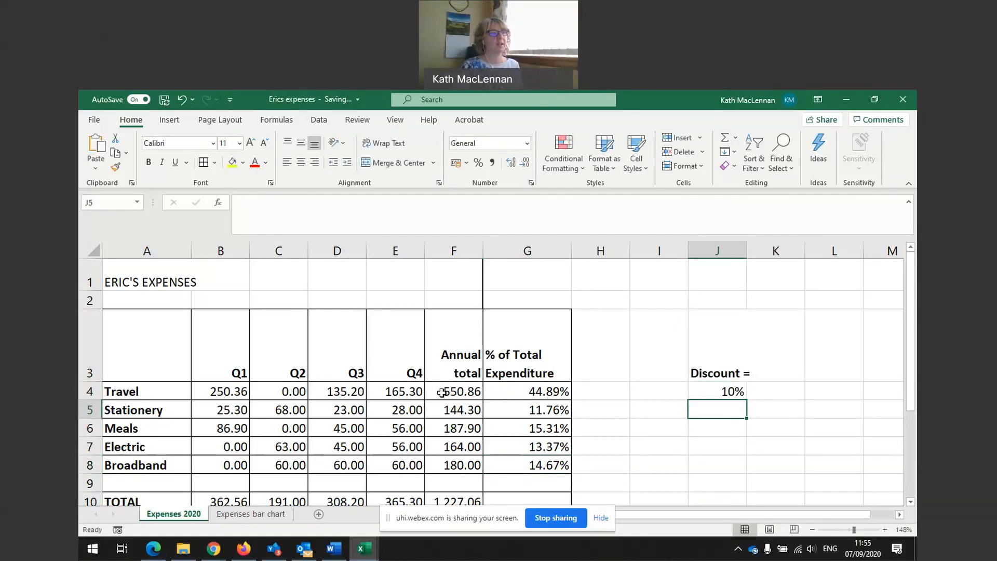
Check the 10% value in J4, then clear the Discount label from J3.
left_click(703, 393)
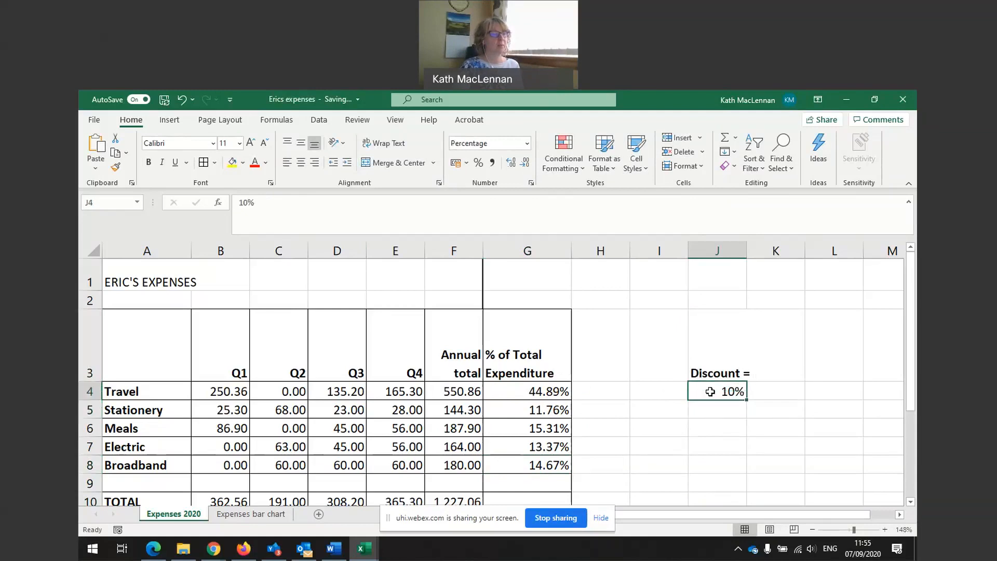
left_click(594, 390)
left_click(715, 389)
left_click(522, 393)
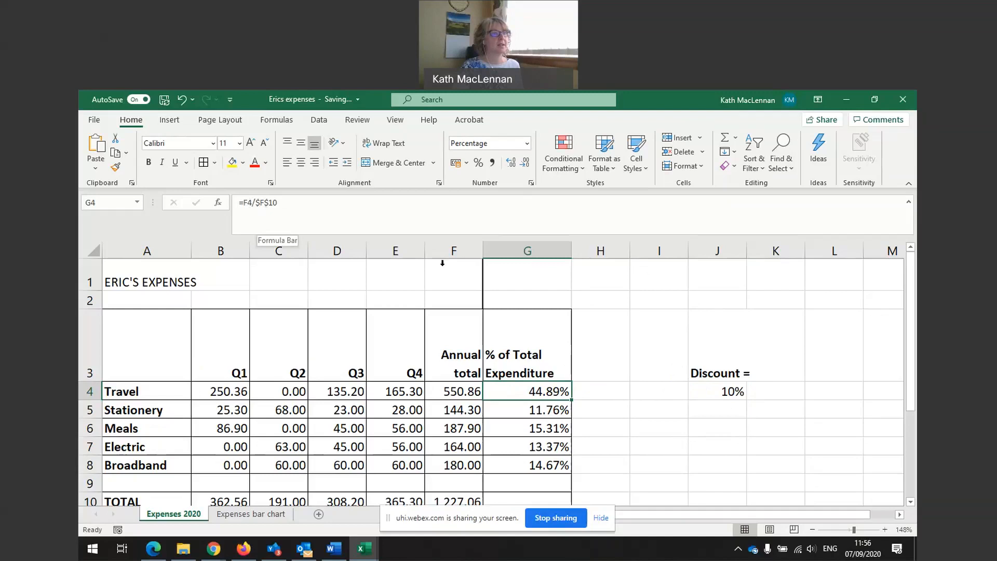
left_click(703, 369)
key("Delete")
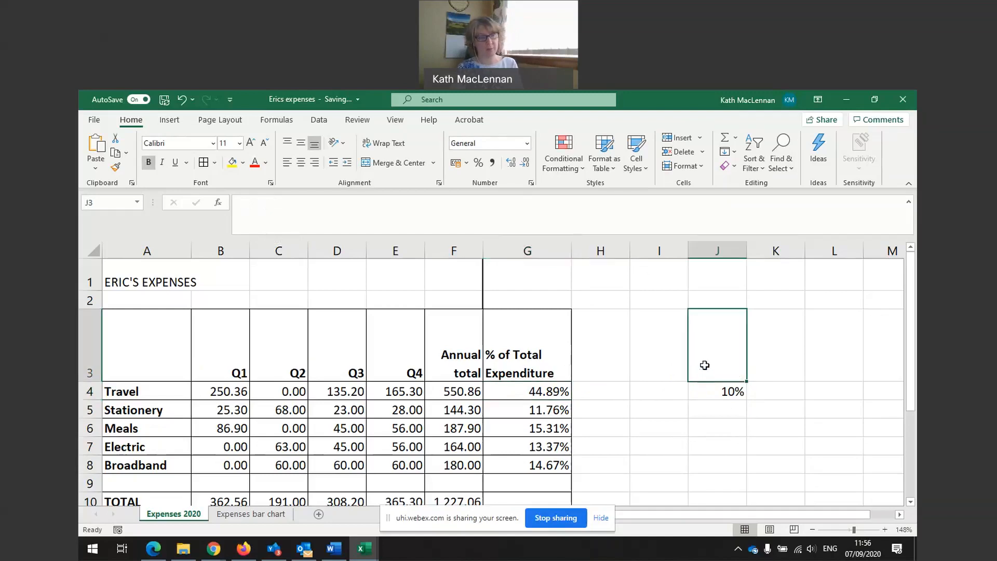
View the Expenses bar chart sheet, return to Expenses 2020, and stop sharing the screen.
left_click(713, 393)
left_click(602, 374)
scroll(599, 375, "down", 2)
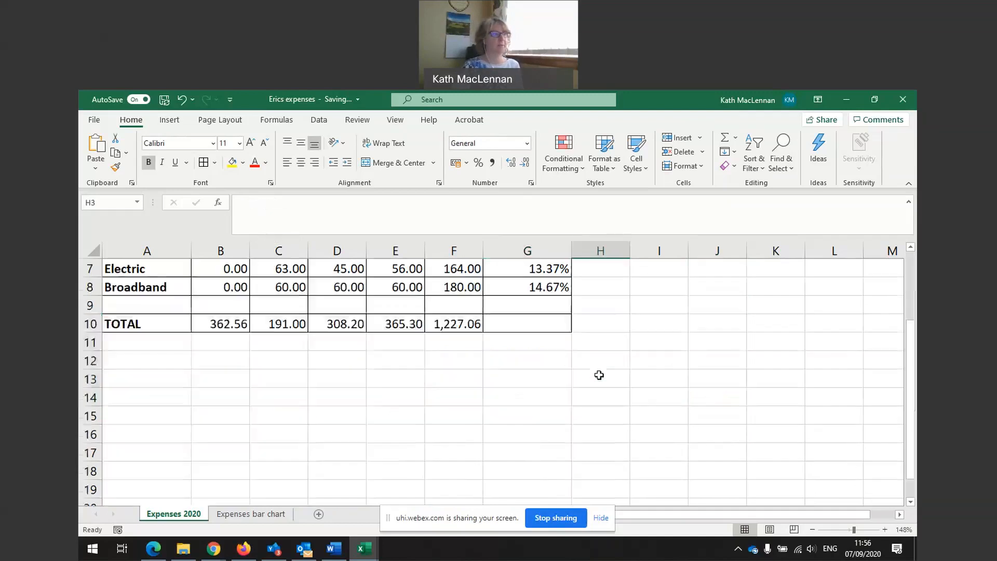
scroll(599, 375, "up", 1)
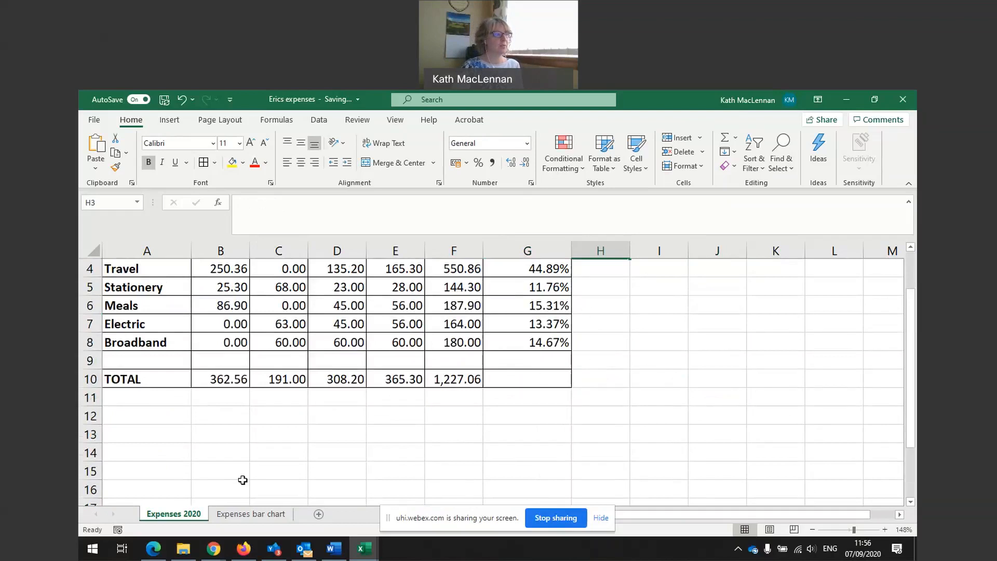
left_click(236, 516)
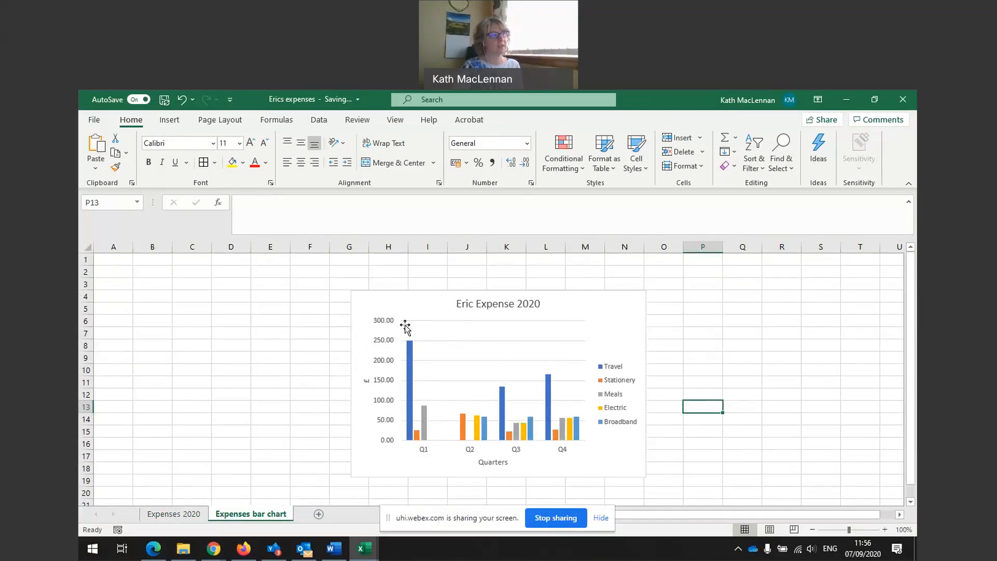
left_click(174, 513)
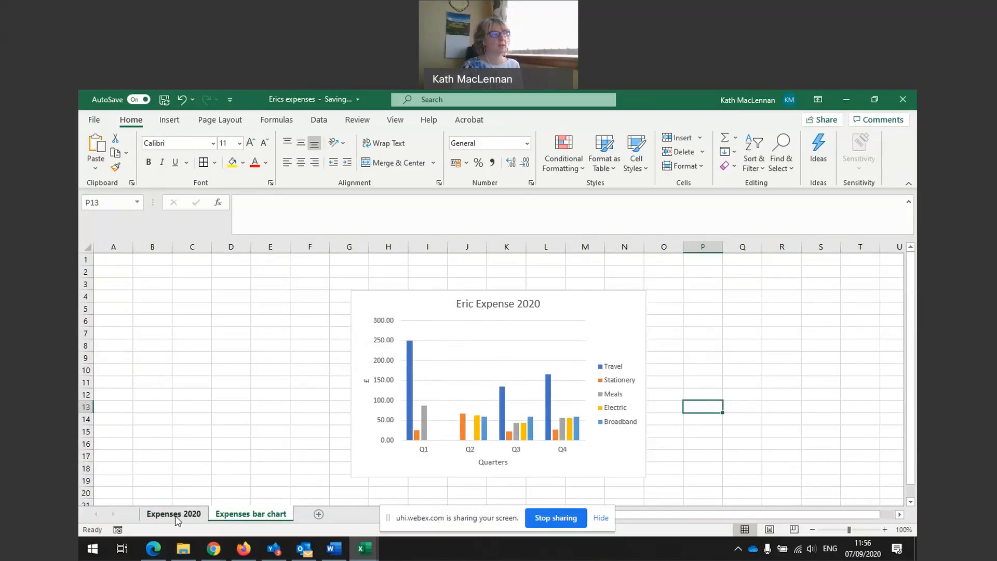
left_click(550, 518)
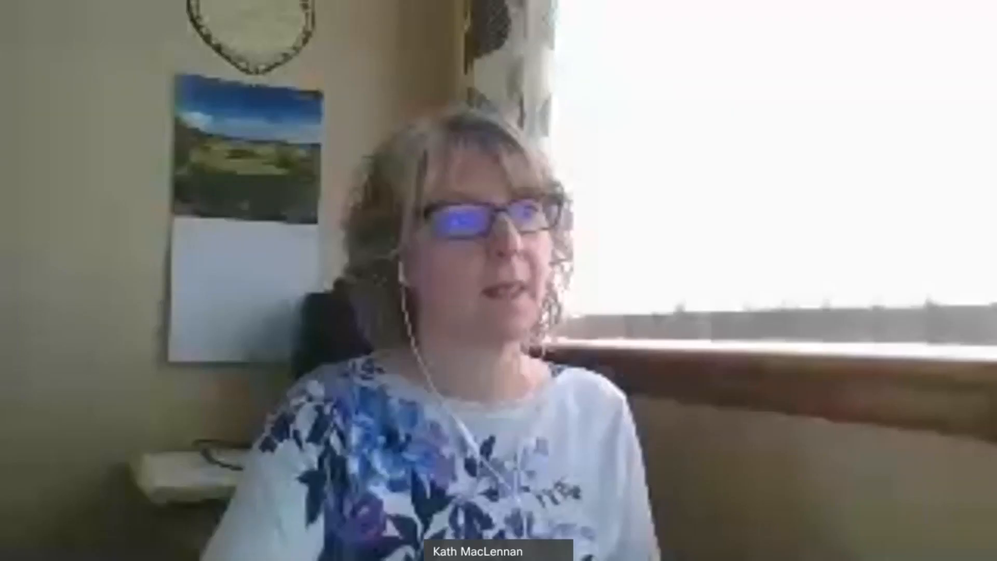